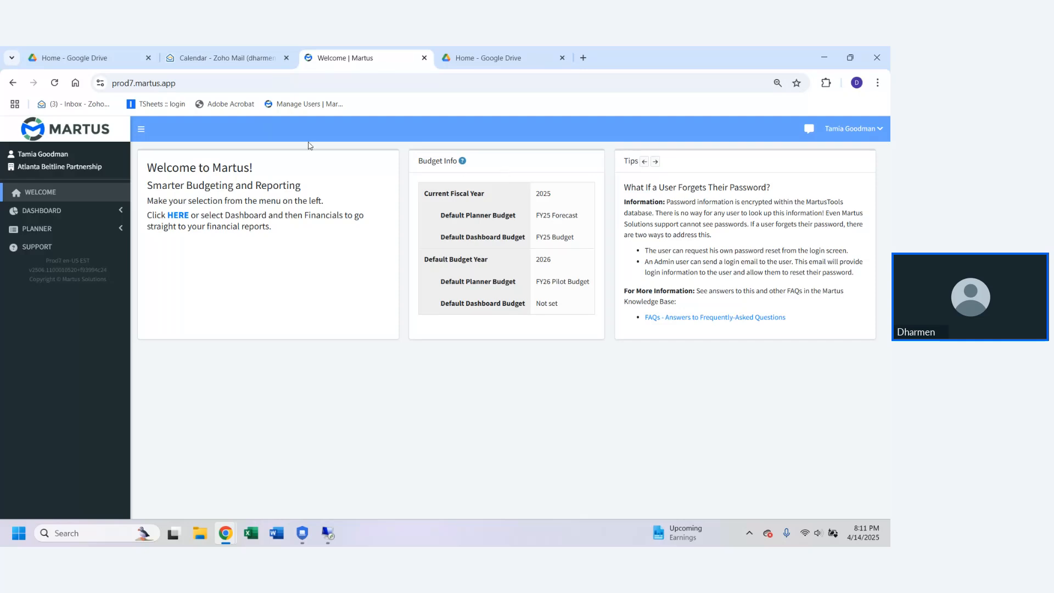
Step: View the account menu's options, and collapse and restore the navigation sidebar
{"action": "left_click", "coordinate": [849, 127]}
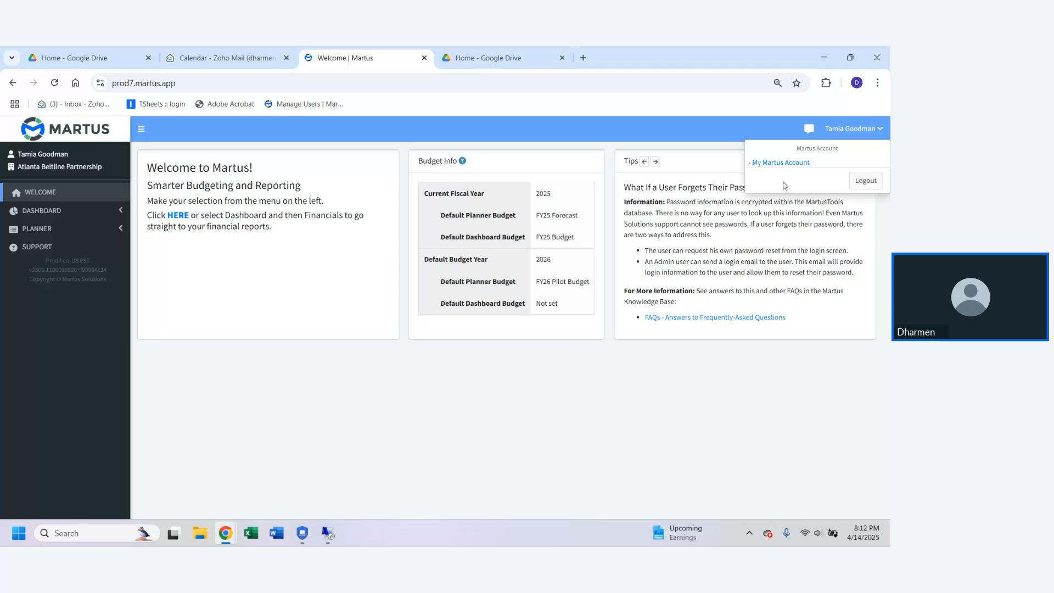
{"action": "left_click", "coordinate": [838, 132]}
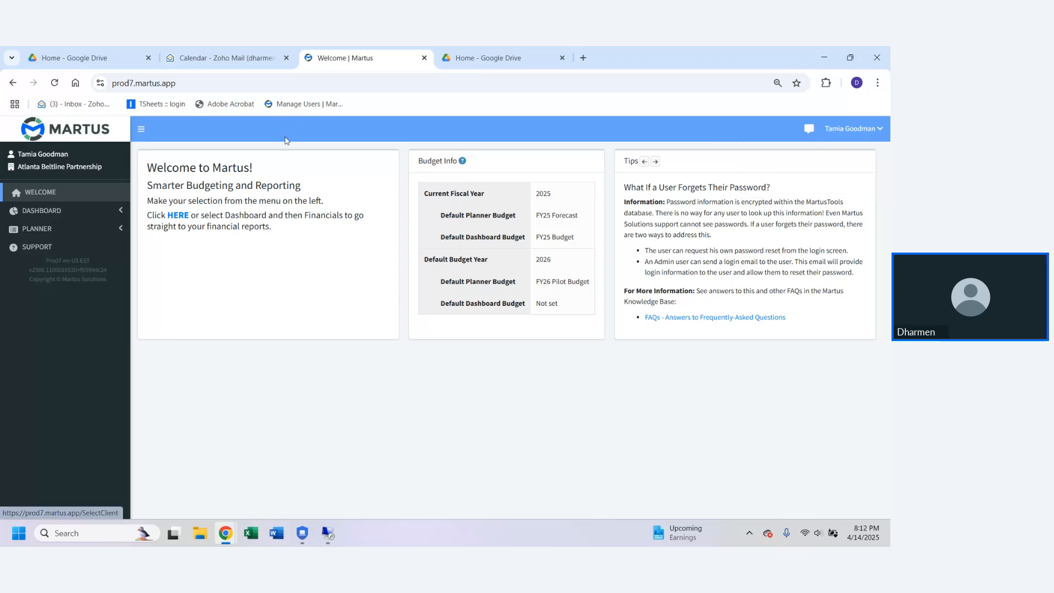
{"action": "left_click", "coordinate": [857, 128]}
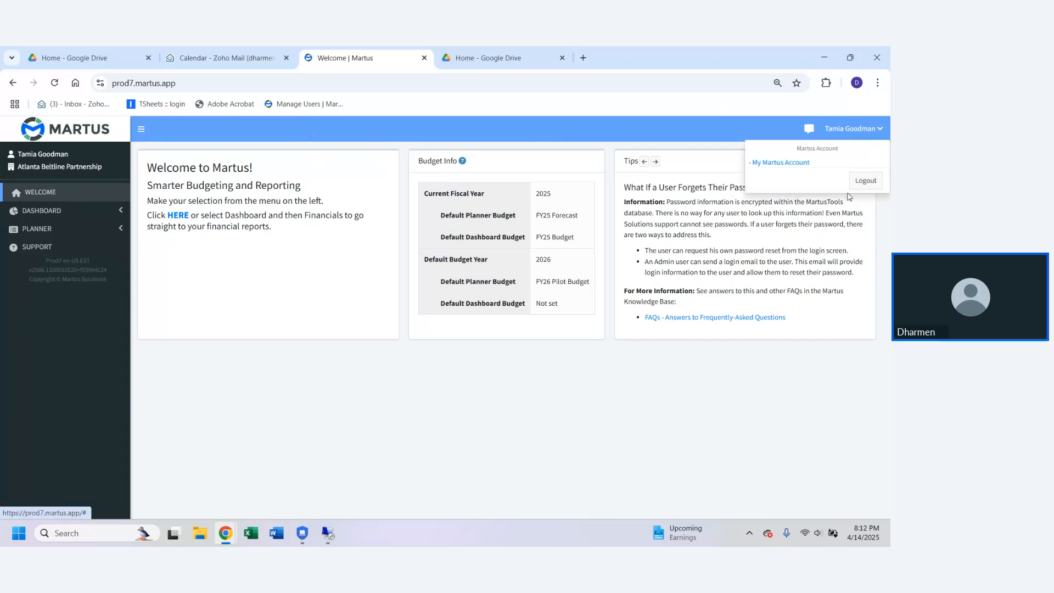
{"action": "left_click", "coordinate": [329, 129]}
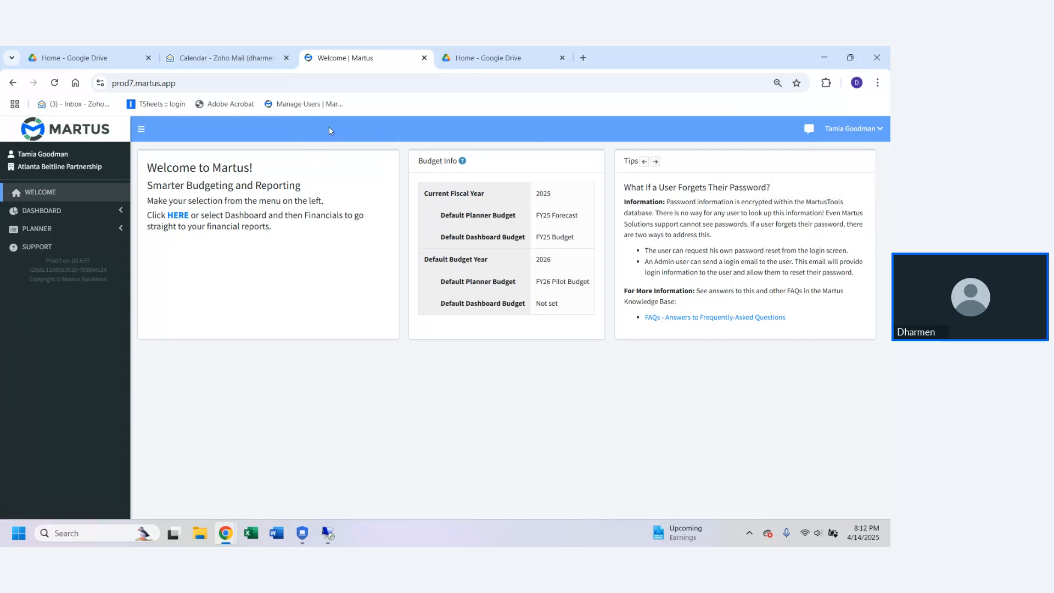
{"action": "left_click", "coordinate": [142, 132]}
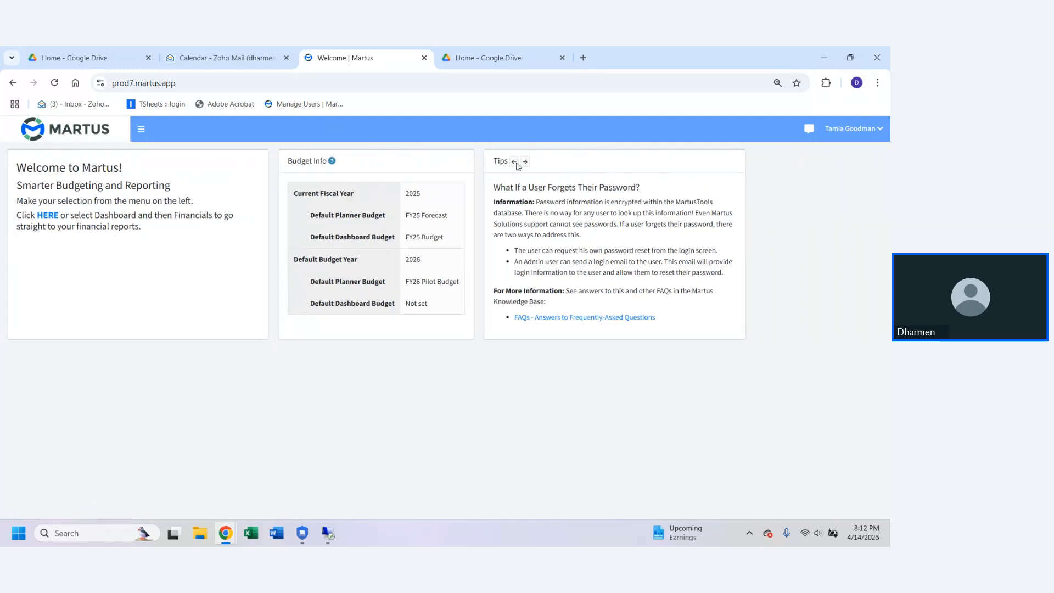
{"action": "left_click", "coordinate": [140, 132]}
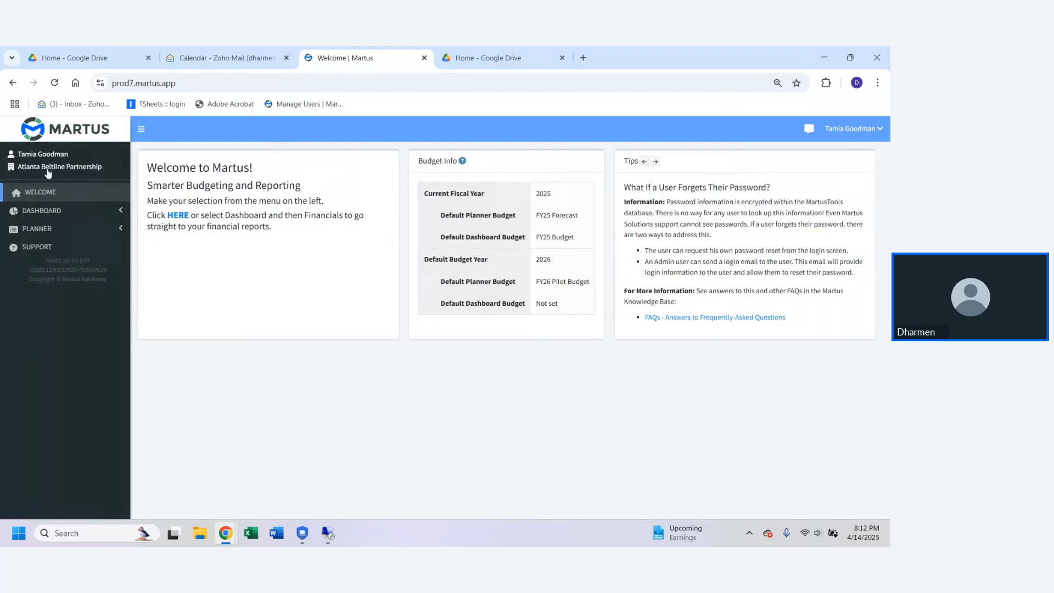
Step: Open the Financials dashboard and examine its monthly income, expense, top ten and gain/loss charts
{"action": "left_click", "coordinate": [122, 212]}
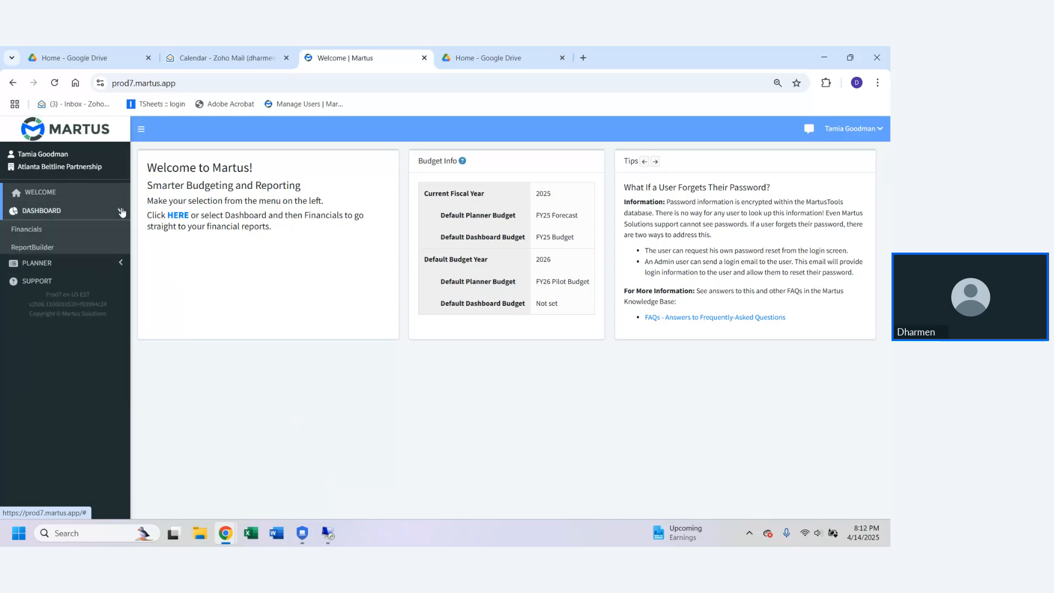
{"action": "left_click", "coordinate": [35, 228]}
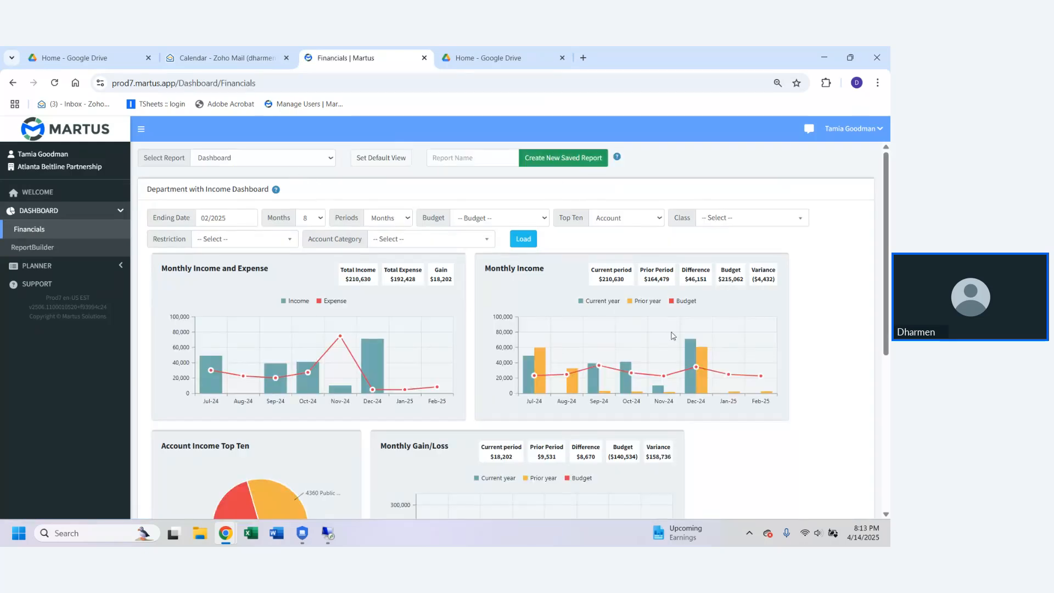
{"action": "scroll", "coordinate": [469, 346], "scroll_direction": "down", "scroll_amount": 1}
{"action": "scroll", "coordinate": [469, 346], "scroll_direction": "down", "scroll_amount": 5}
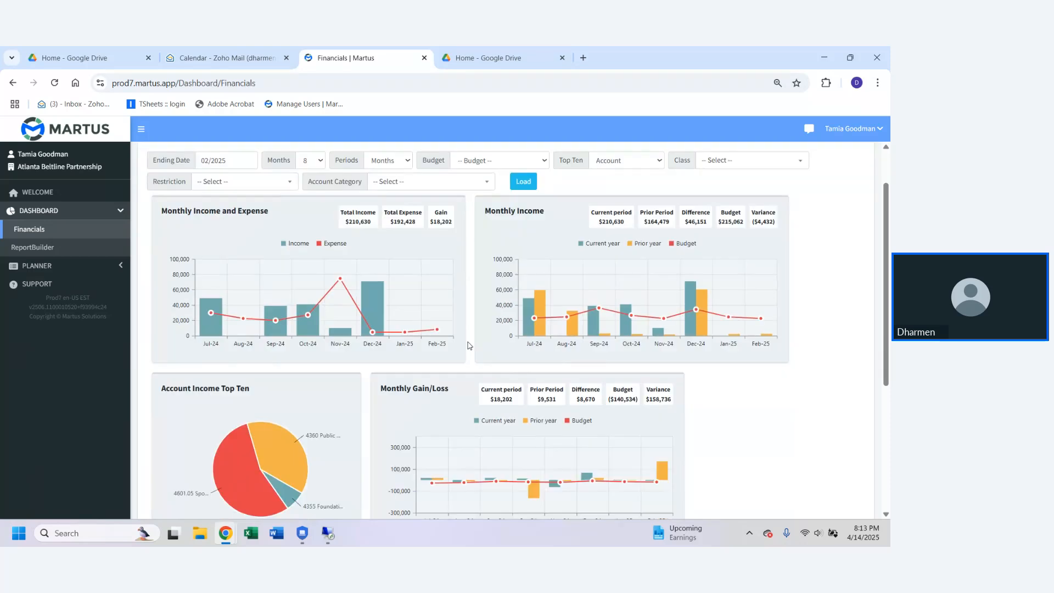
{"action": "scroll", "coordinate": [470, 345], "scroll_direction": "up", "scroll_amount": 5}
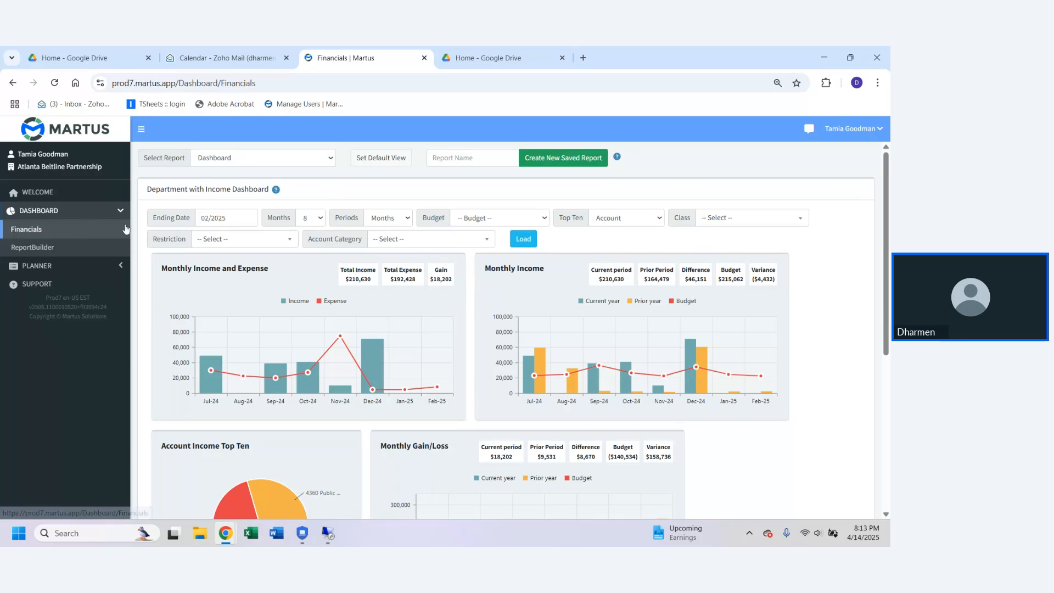
Step: Open the Planner worksheets list and view the available choices in the Budget, Year and Class filters
{"action": "left_click", "coordinate": [122, 266]}
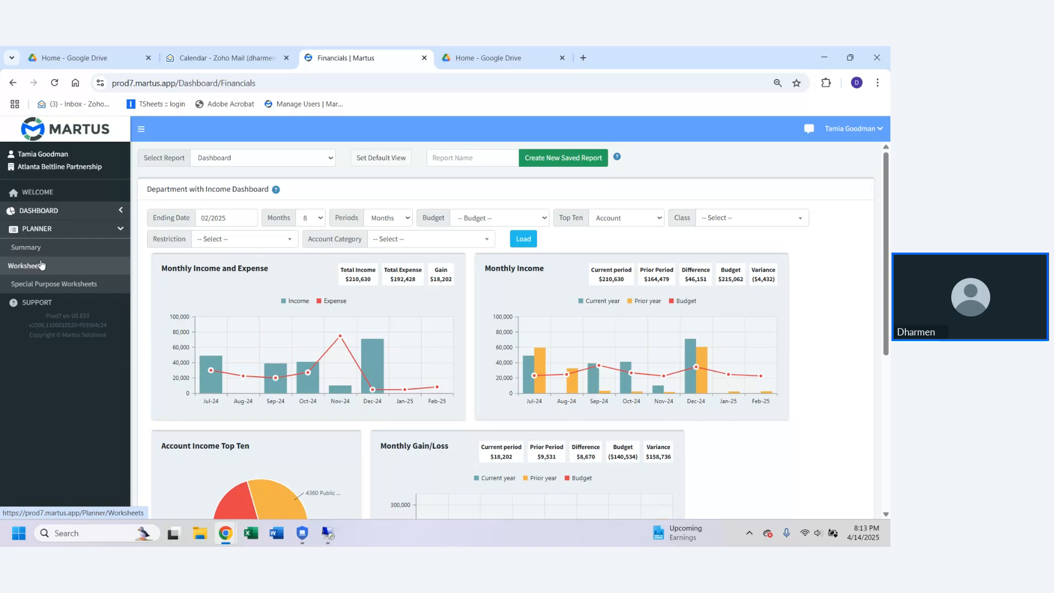
{"action": "left_click", "coordinate": [41, 264]}
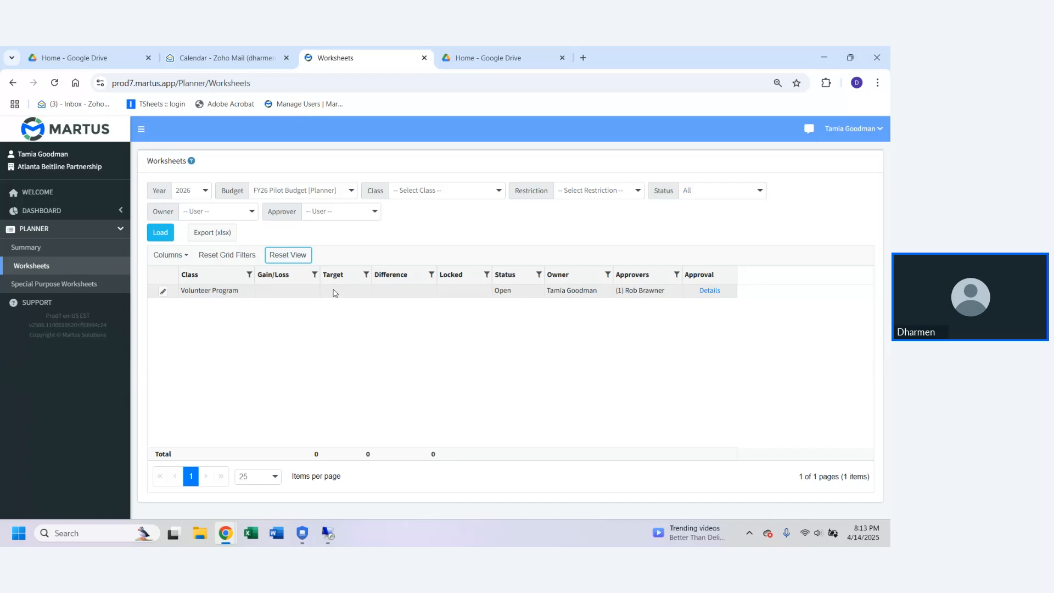
{"action": "left_click", "coordinate": [308, 190]}
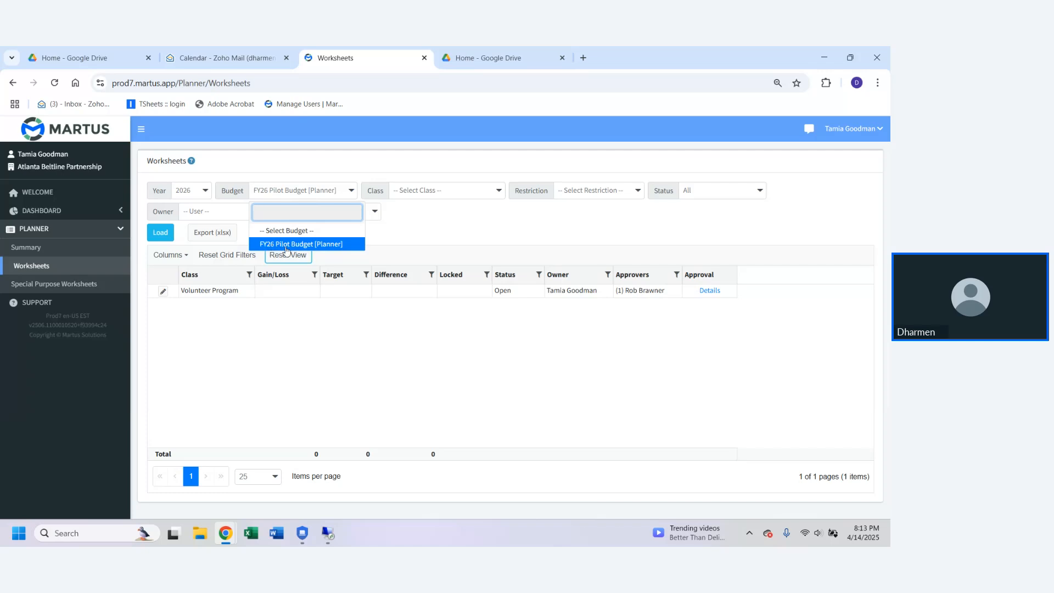
{"action": "left_click", "coordinate": [390, 237]}
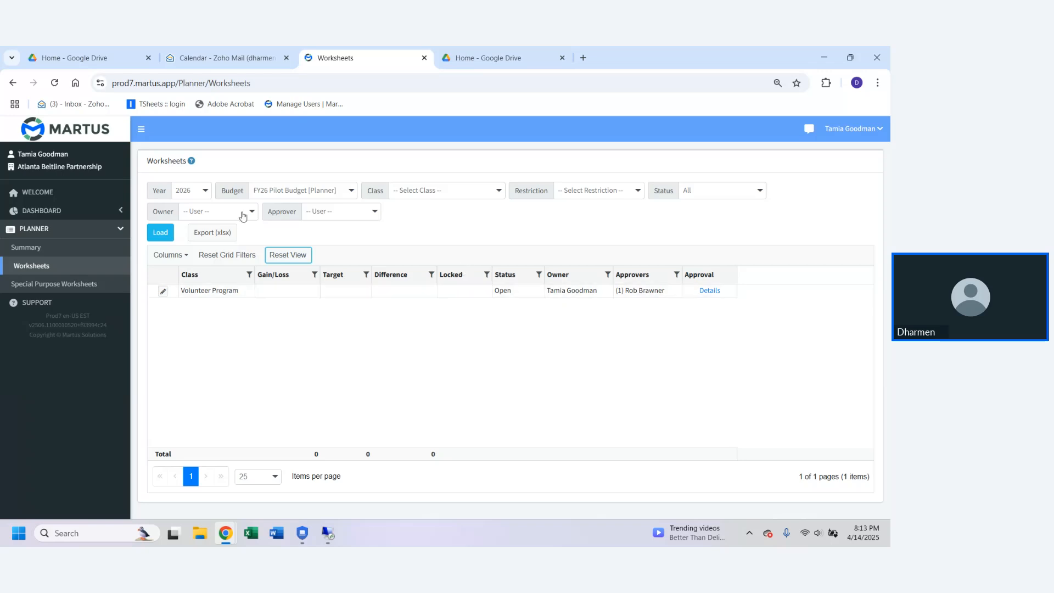
{"action": "left_click", "coordinate": [206, 194]}
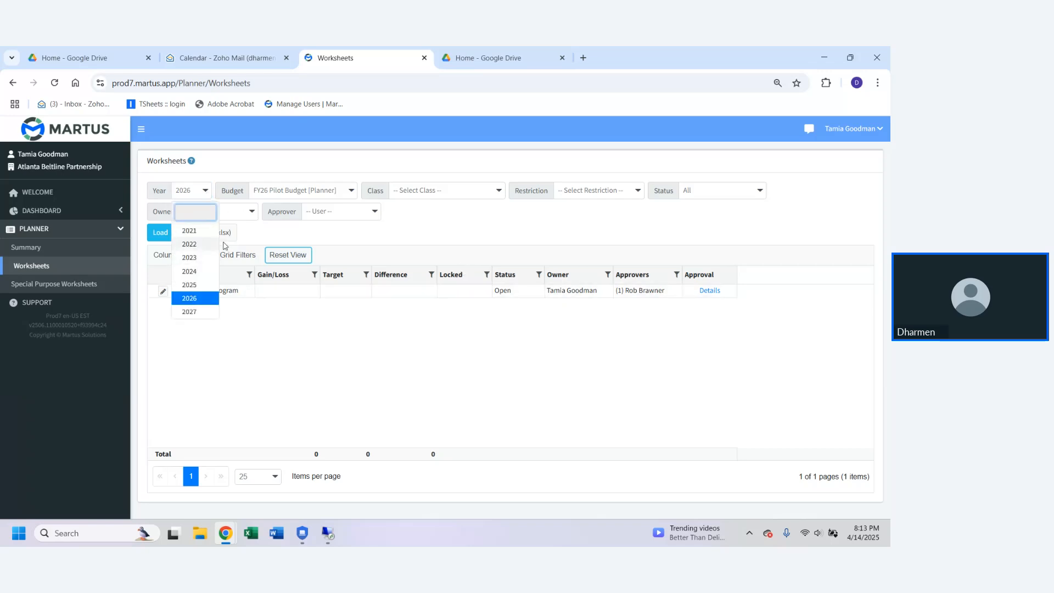
{"action": "left_click", "coordinate": [458, 200]}
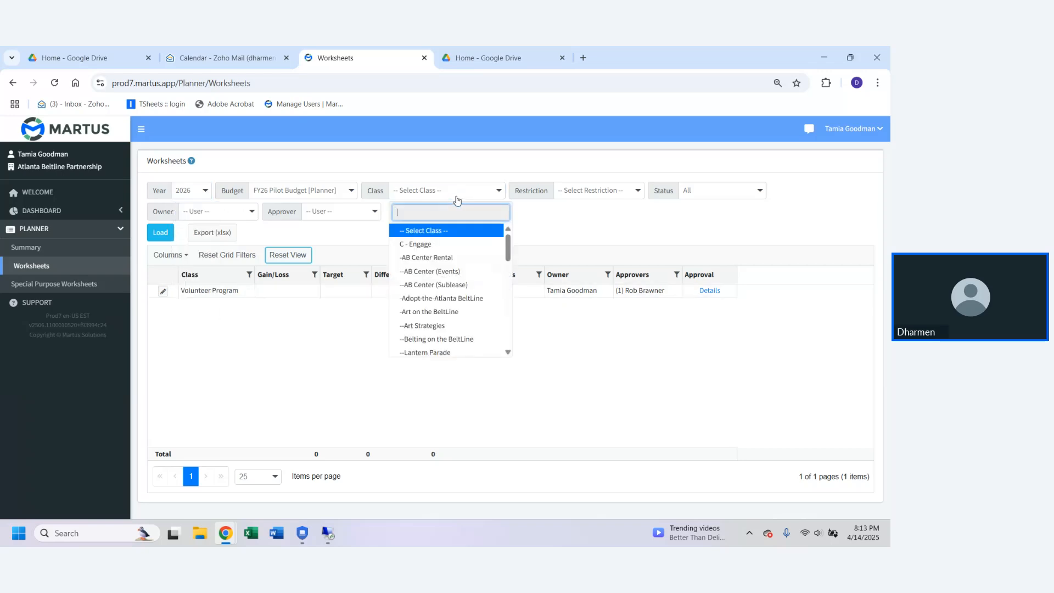
{"action": "left_click", "coordinate": [569, 219]}
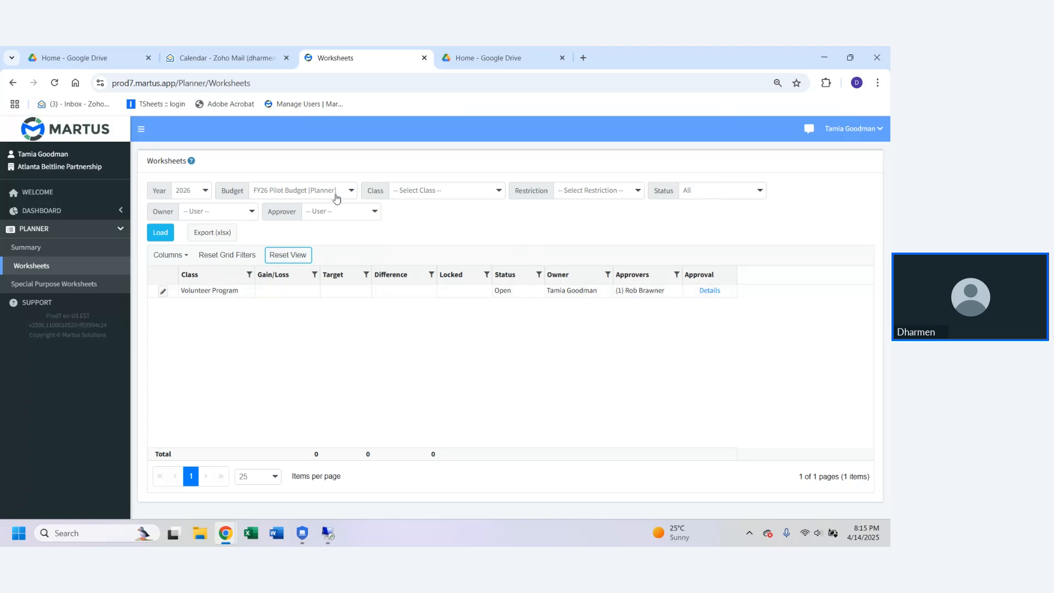
{"action": "left_click", "coordinate": [317, 198]}
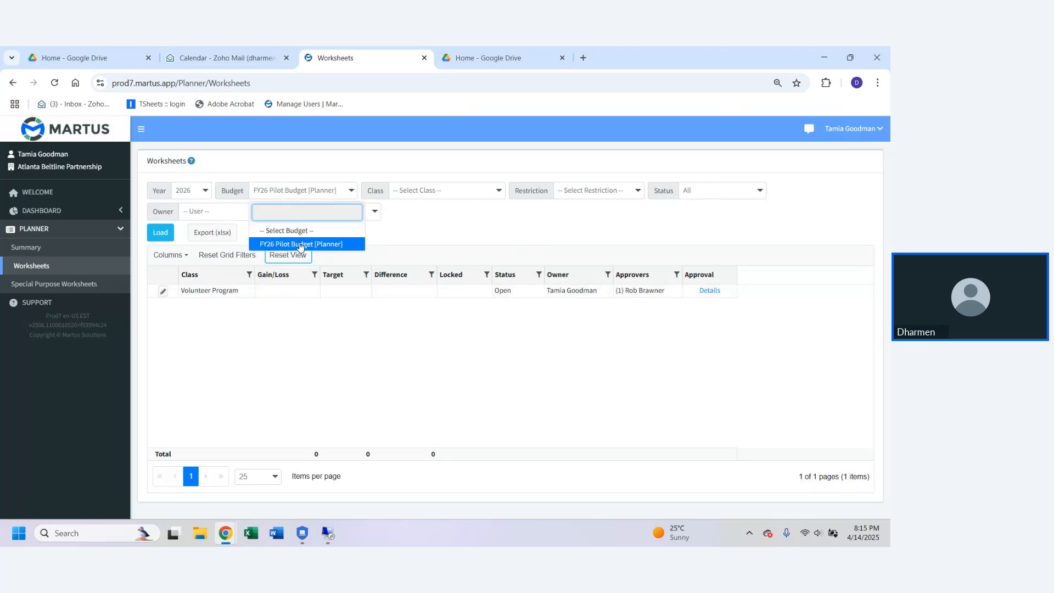
{"action": "left_click", "coordinate": [416, 234]}
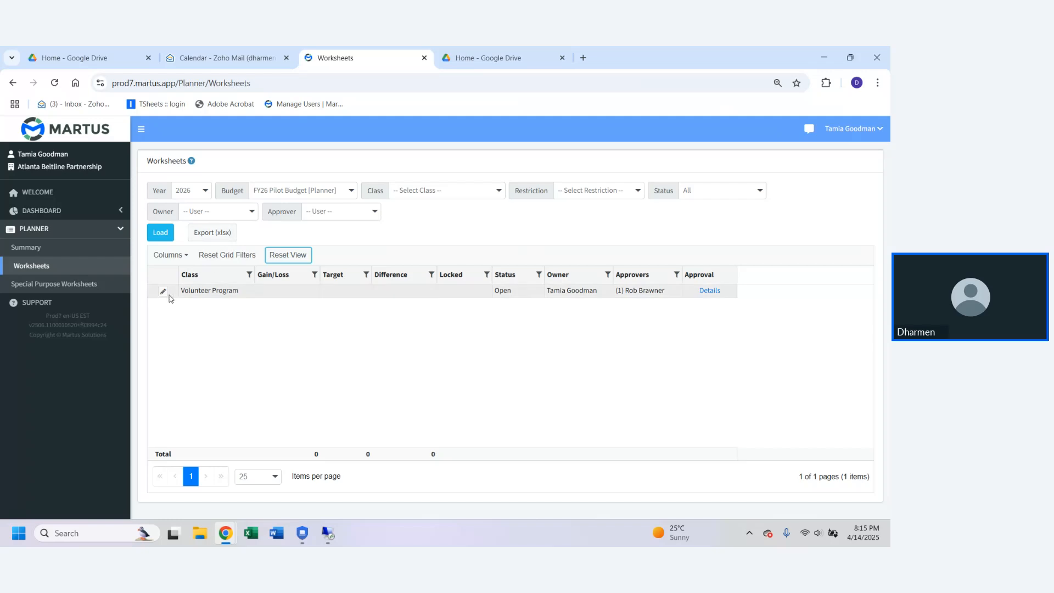
Step: Open the Volunteer Program worksheet of the FY26 Pilot Budget for editing
{"action": "left_click", "coordinate": [193, 292]}
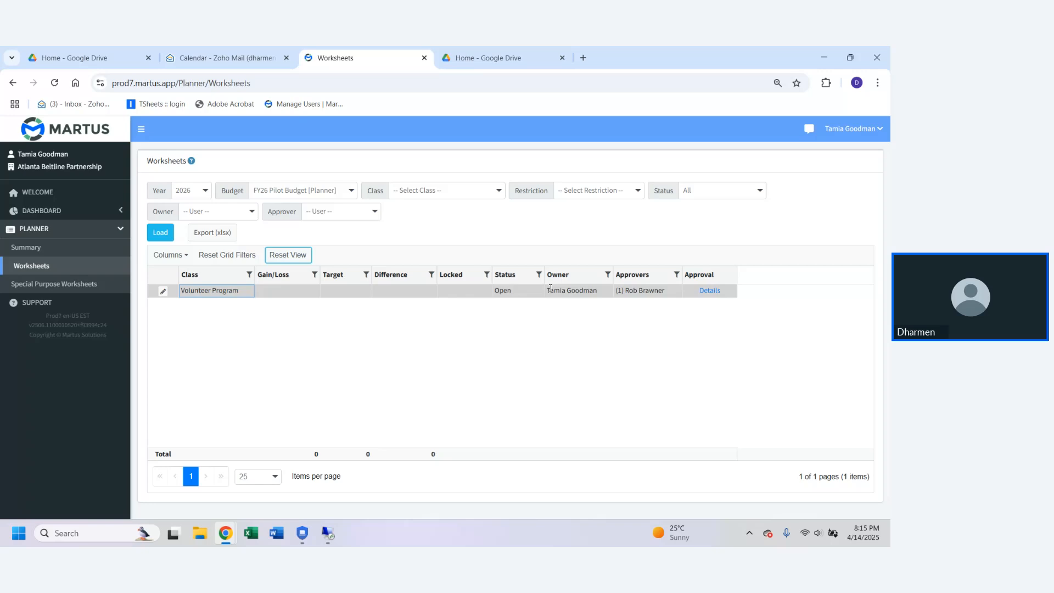
{"action": "key", "text": "Left"}
{"action": "left_click_drag", "start_coordinate": [617, 292], "coordinate": [668, 293]}
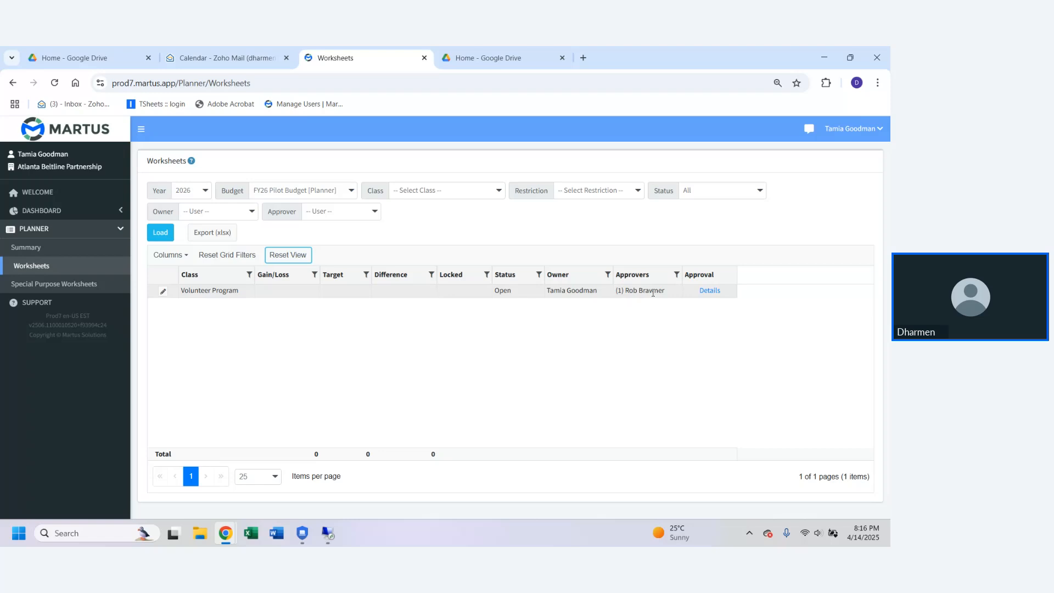
{"action": "left_click", "coordinate": [163, 291]}
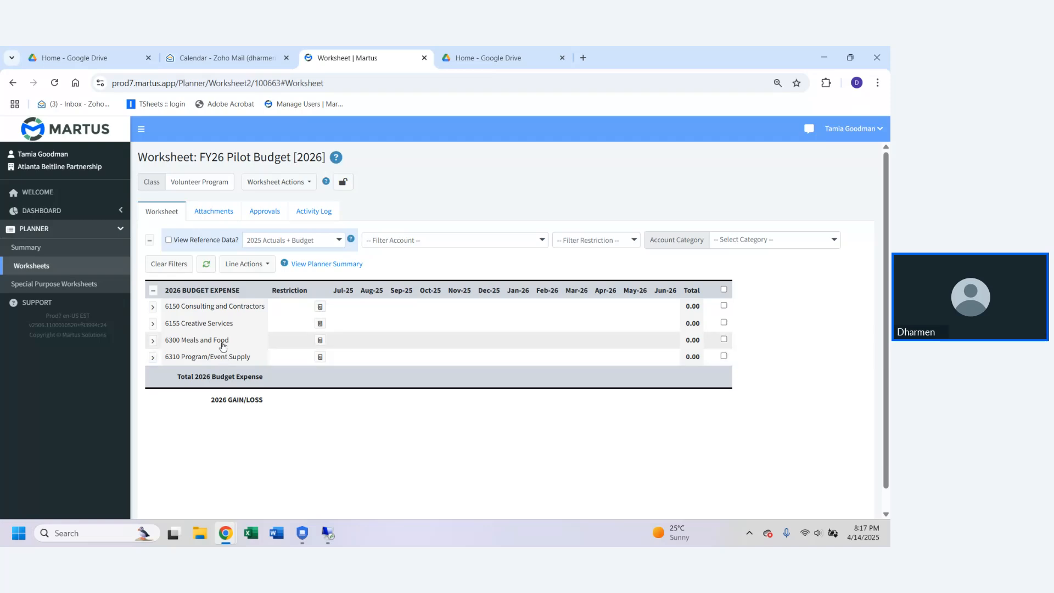
Step: Start a new line in the Volunteer Program worksheet, look through the account list, and choose 6154 Professional fundraising as its account
{"action": "left_click", "coordinate": [267, 267]}
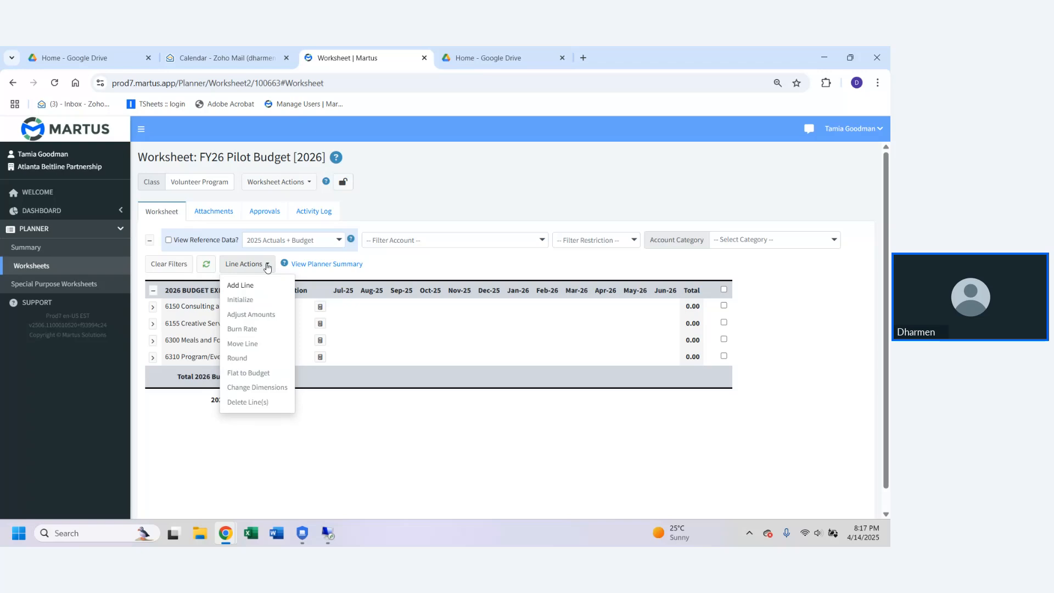
{"action": "left_click", "coordinate": [241, 285]}
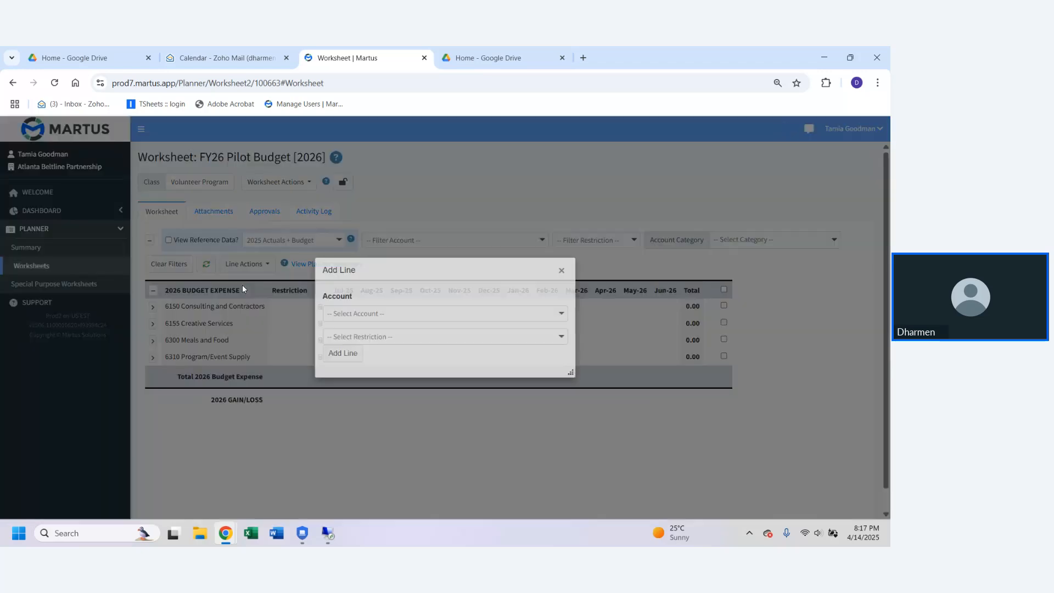
{"action": "left_click", "coordinate": [403, 312]}
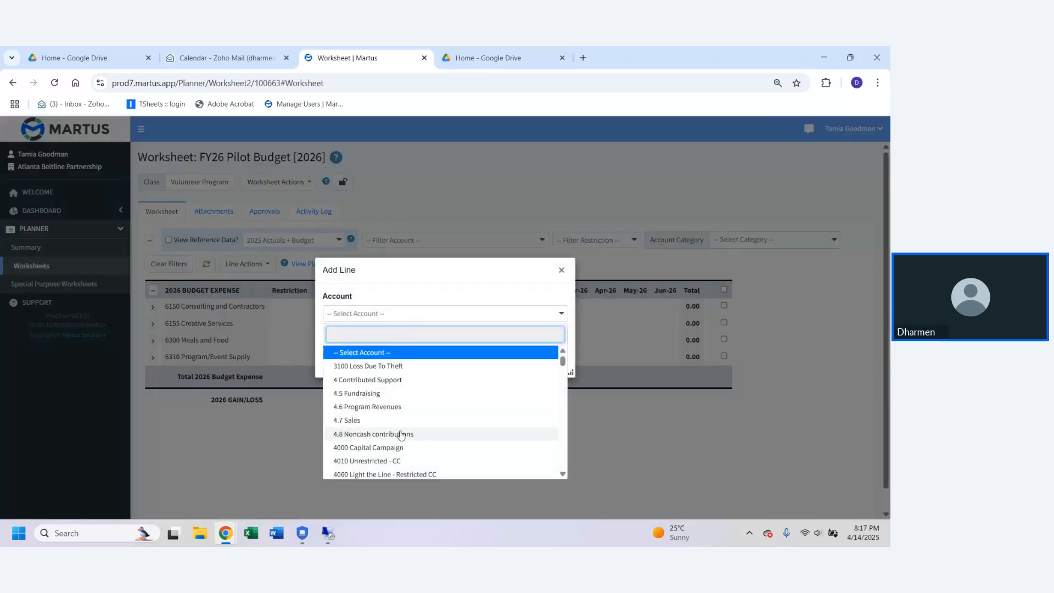
{"action": "scroll", "coordinate": [403, 434], "scroll_direction": "down", "scroll_amount": 3}
{"action": "scroll", "coordinate": [404, 434], "scroll_direction": "down", "scroll_amount": 15}
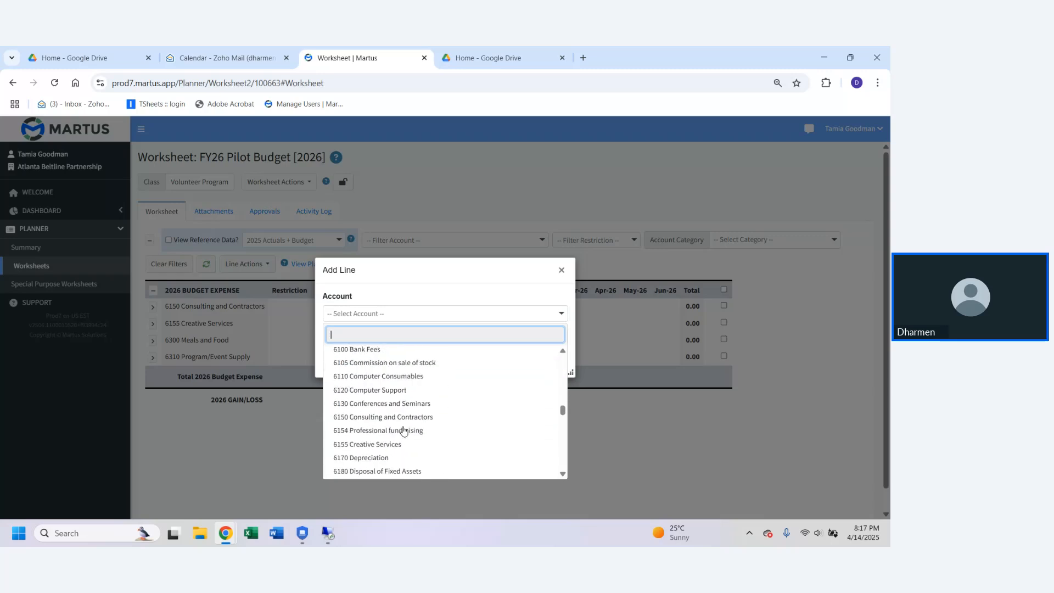
{"action": "scroll", "coordinate": [403, 429], "scroll_direction": "down", "scroll_amount": 8}
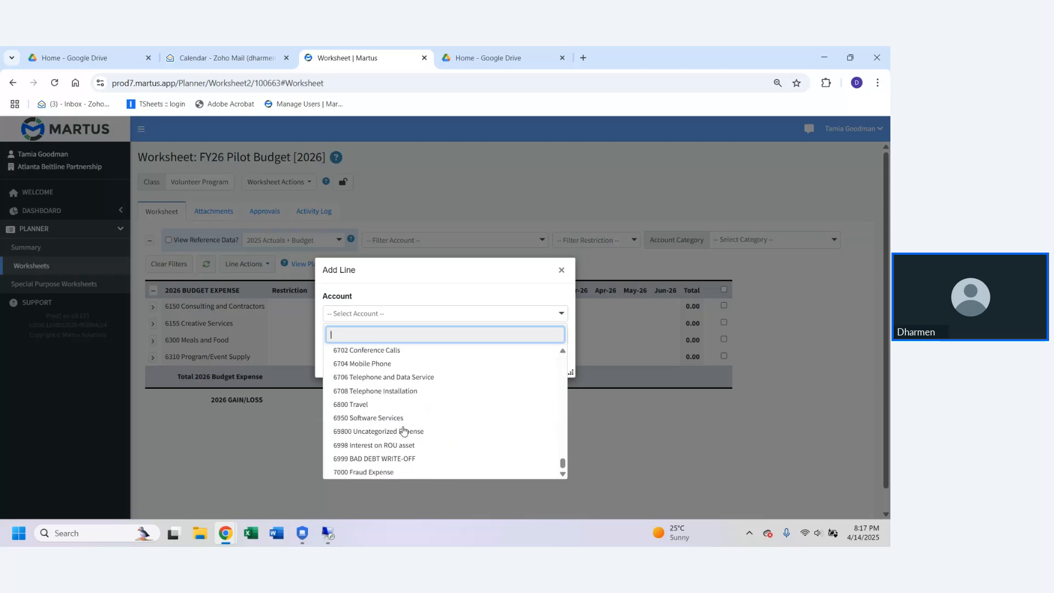
{"action": "scroll", "coordinate": [403, 431], "scroll_direction": "up", "scroll_amount": 20}
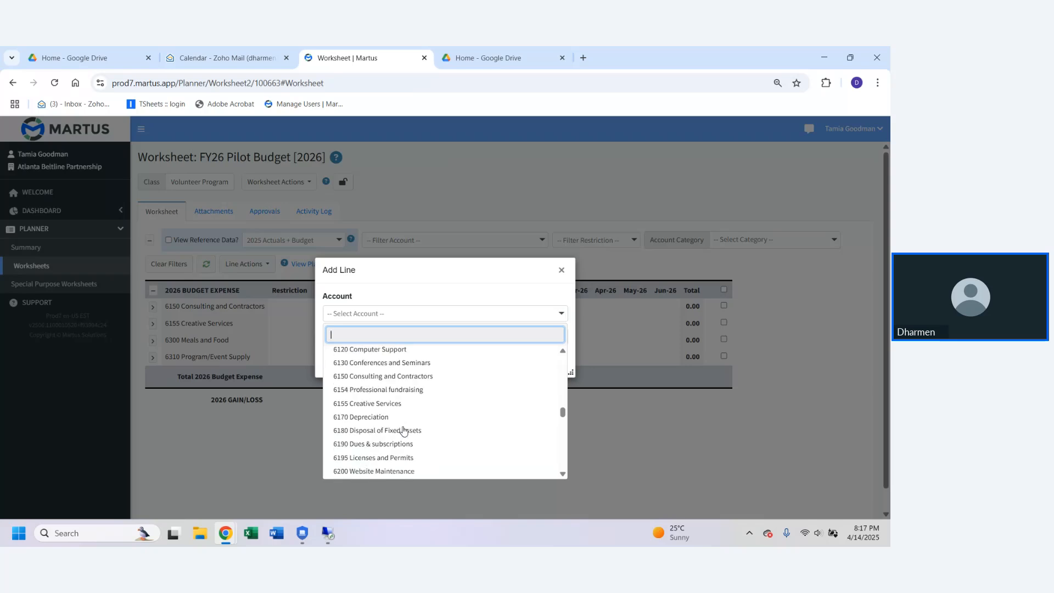
{"action": "scroll", "coordinate": [404, 429], "scroll_direction": "up", "scroll_amount": 10}
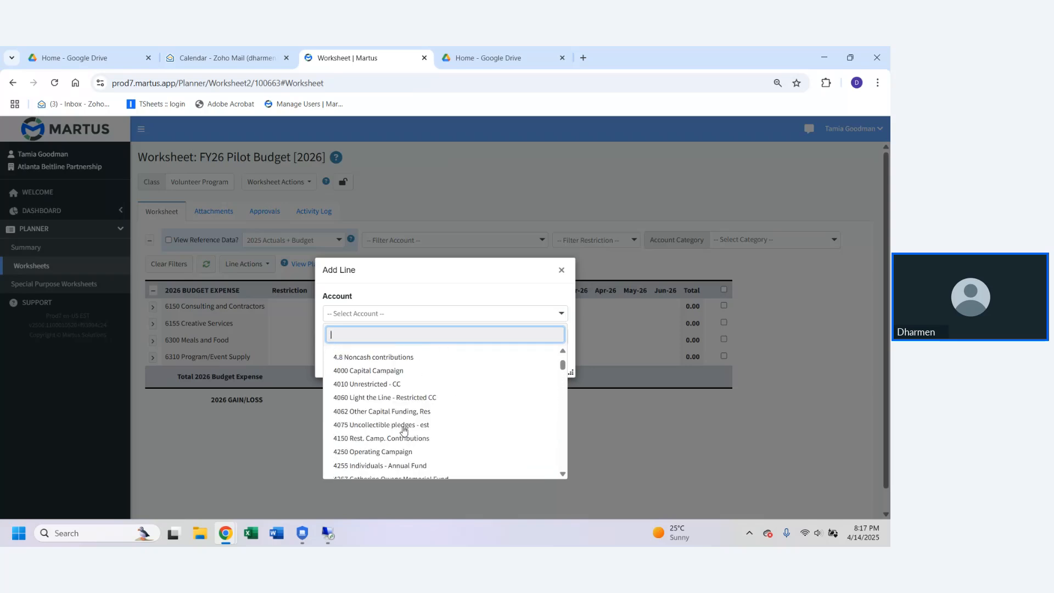
{"action": "scroll", "coordinate": [404, 430], "scroll_direction": "down", "scroll_amount": 15}
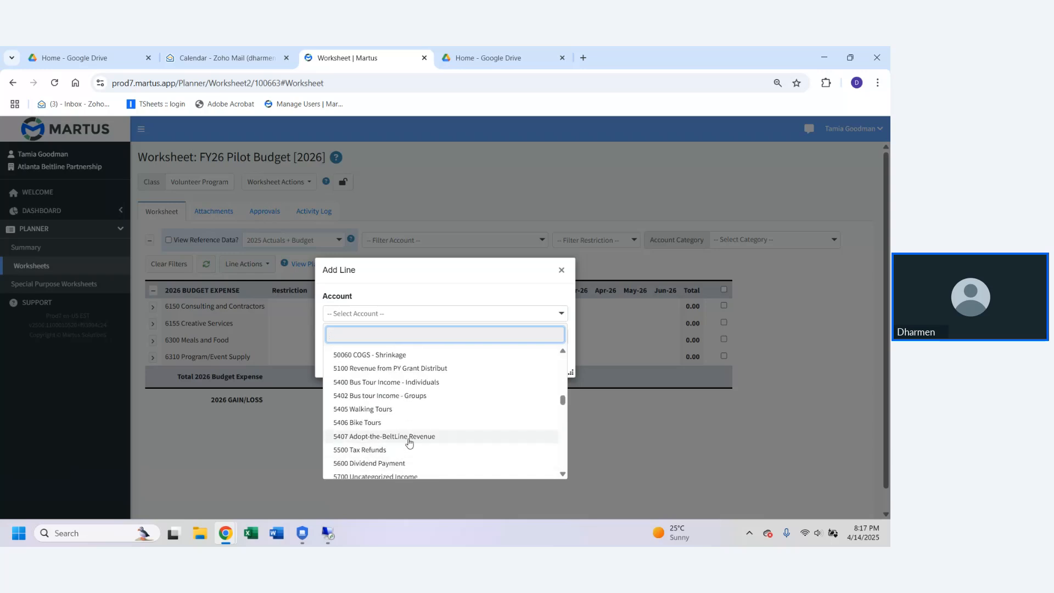
{"action": "scroll", "coordinate": [408, 440], "scroll_direction": "down", "scroll_amount": 10}
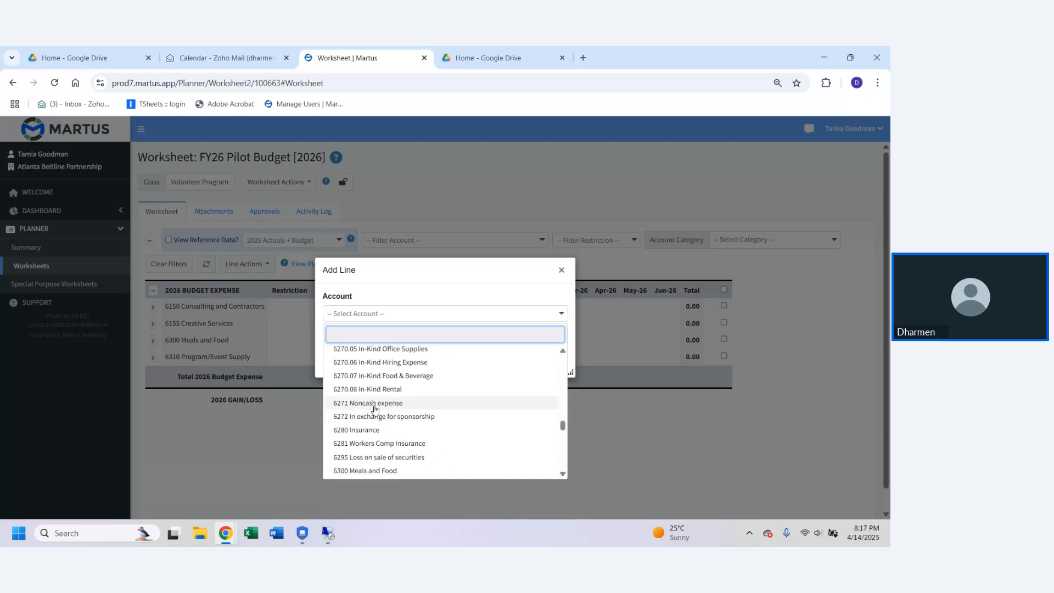
{"action": "scroll", "coordinate": [373, 409], "scroll_direction": "down", "scroll_amount": 5}
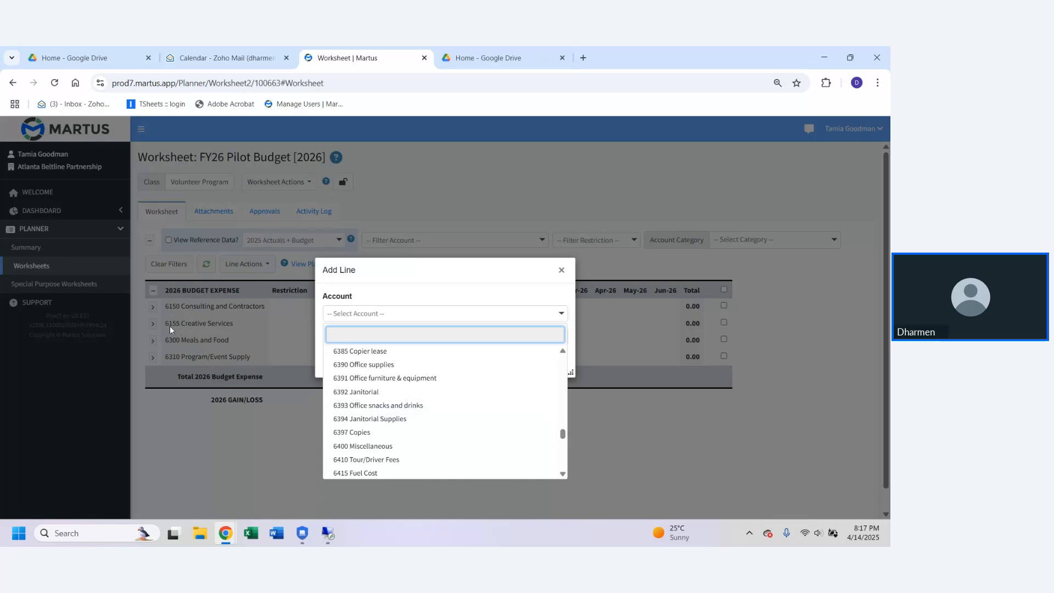
{"action": "scroll", "coordinate": [385, 419], "scroll_direction": "up", "scroll_amount": 6}
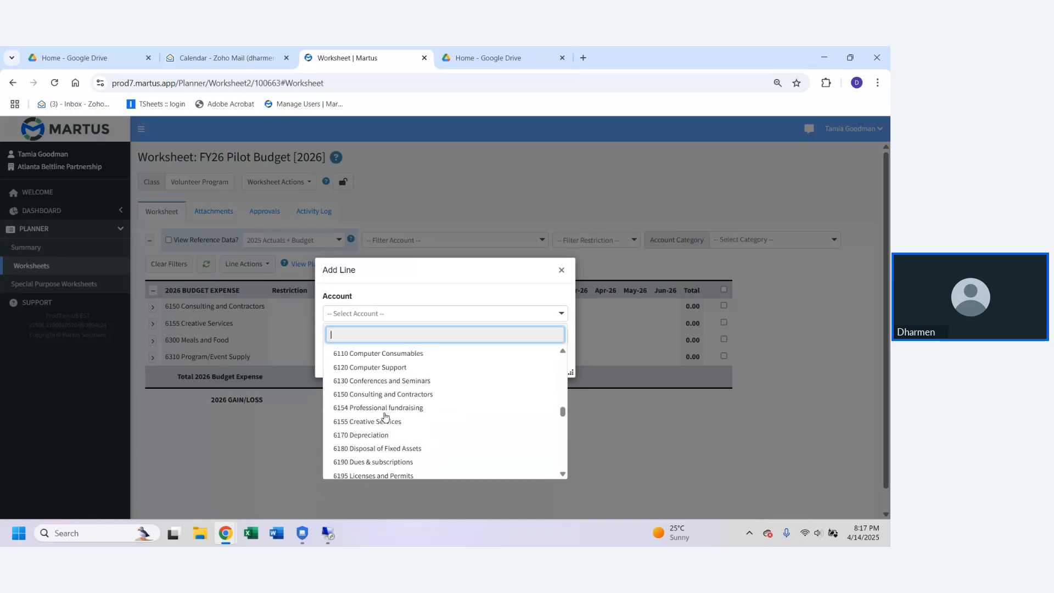
{"action": "scroll", "coordinate": [384, 418], "scroll_direction": "down", "scroll_amount": 2}
{"action": "scroll", "coordinate": [363, 414], "scroll_direction": "up", "scroll_amount": 2}
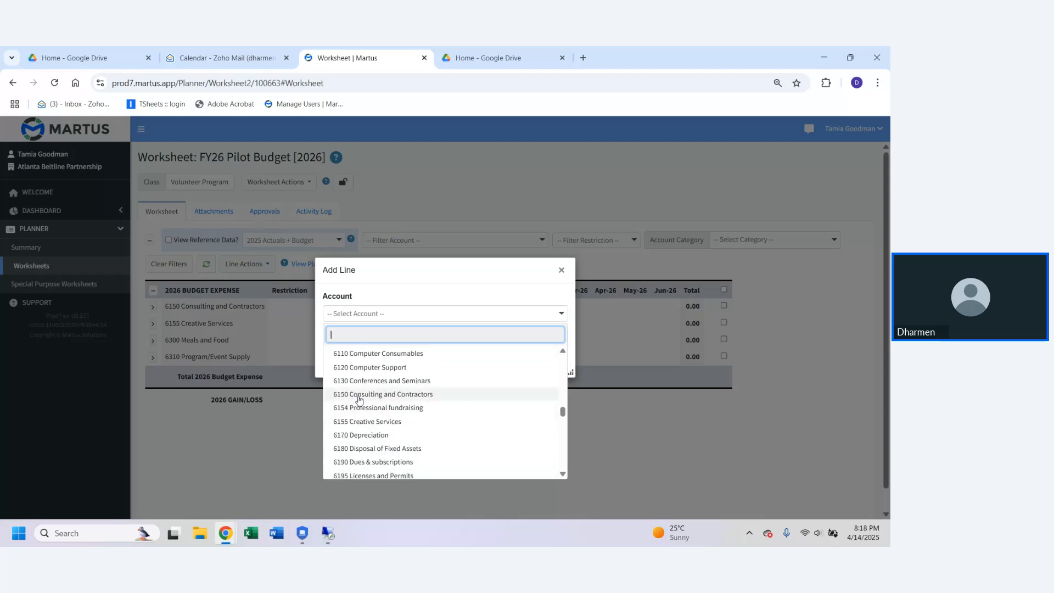
{"action": "left_click", "coordinate": [359, 409]}
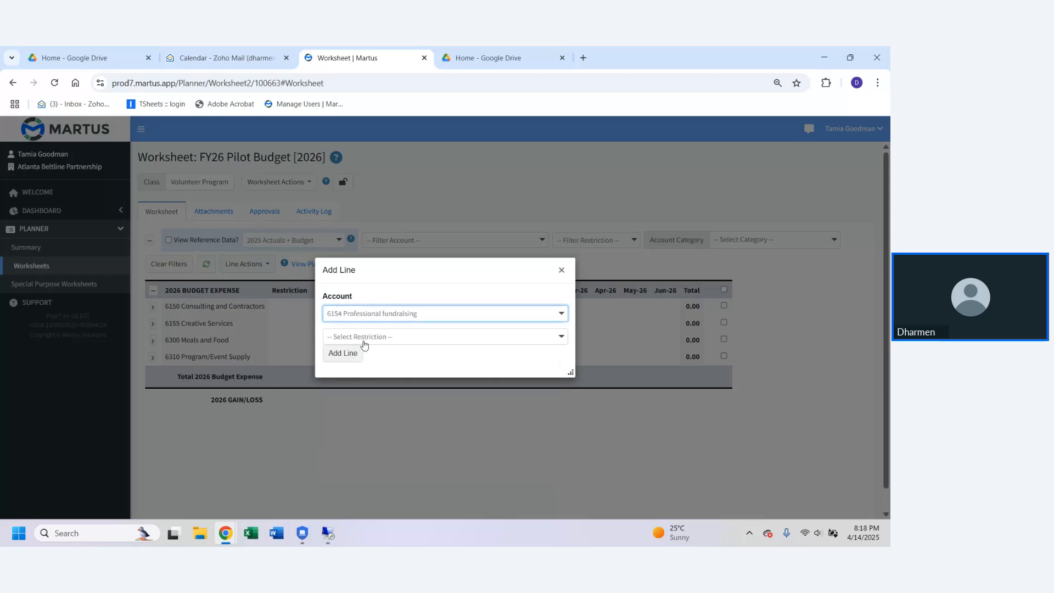
Step: Review the available restriction choices and add the 6154 Professional fundraising line with no restriction selected
{"action": "left_click", "coordinate": [360, 336]}
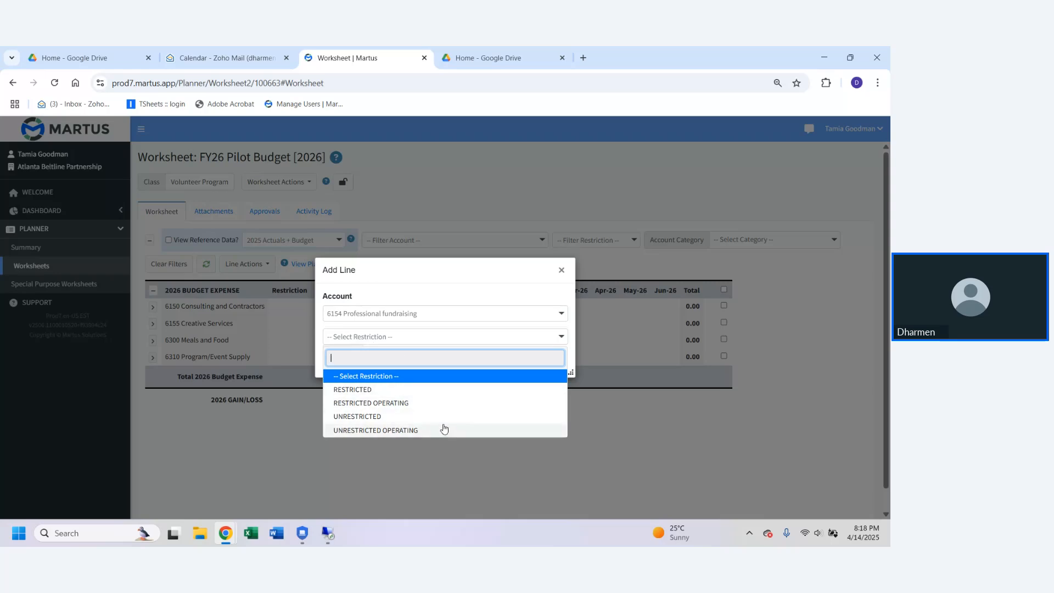
{"action": "left_click", "coordinate": [428, 379]}
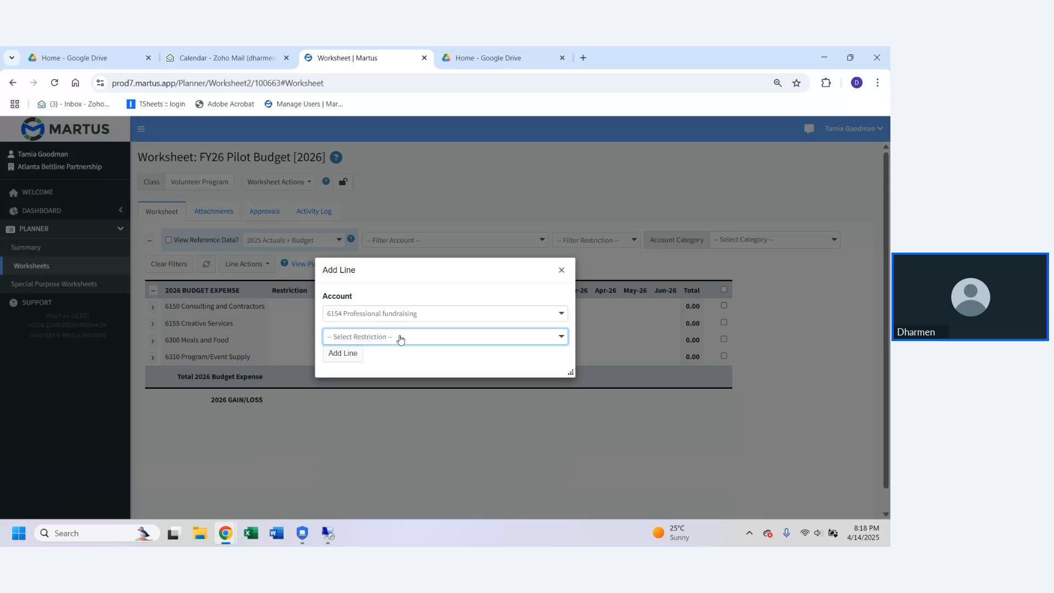
{"action": "left_click", "coordinate": [437, 336]}
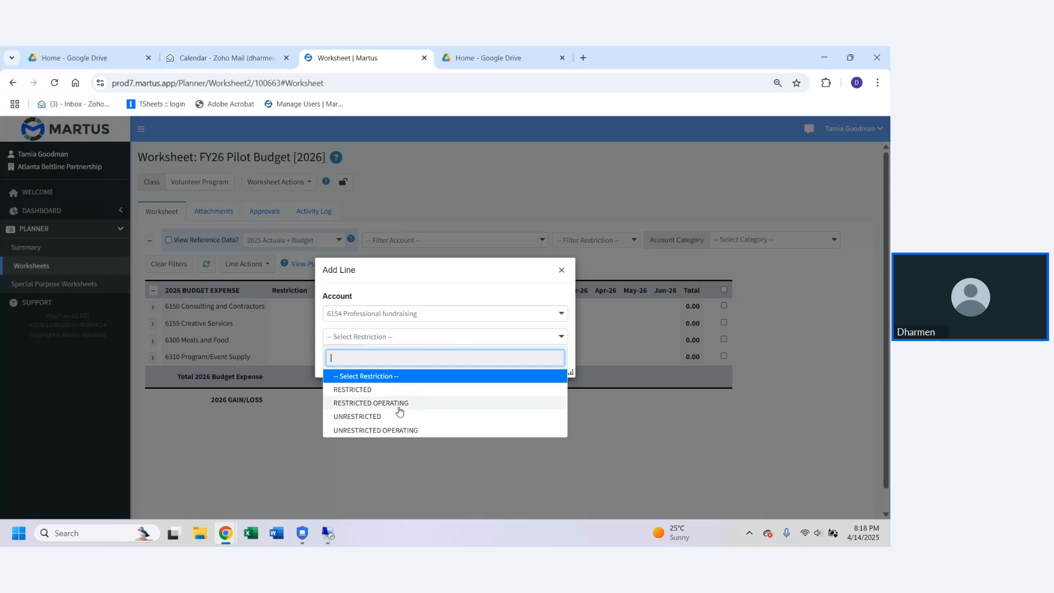
{"action": "left_click", "coordinate": [426, 378]}
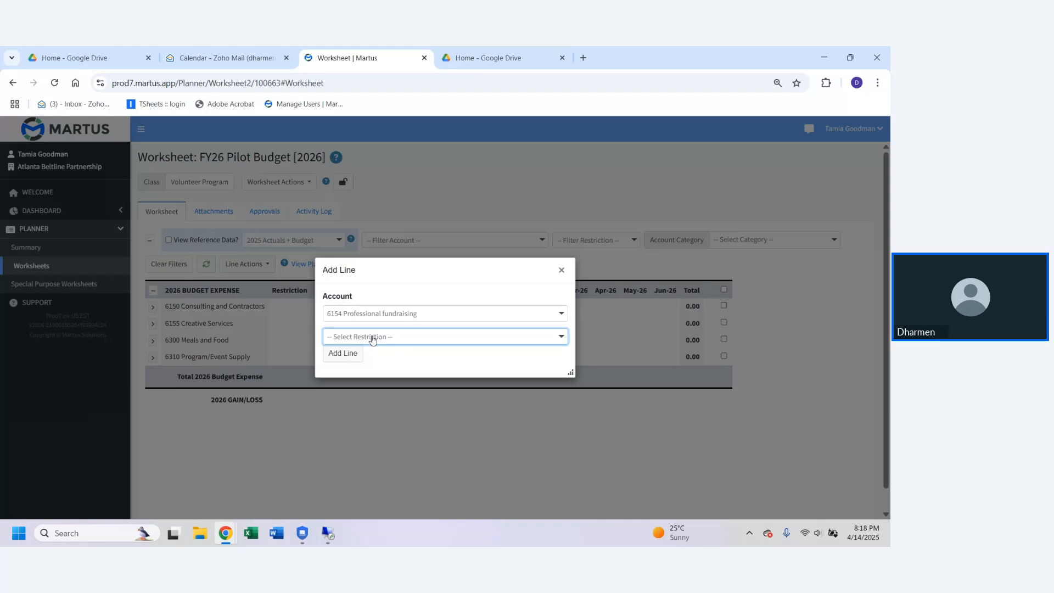
{"action": "left_click", "coordinate": [343, 353]}
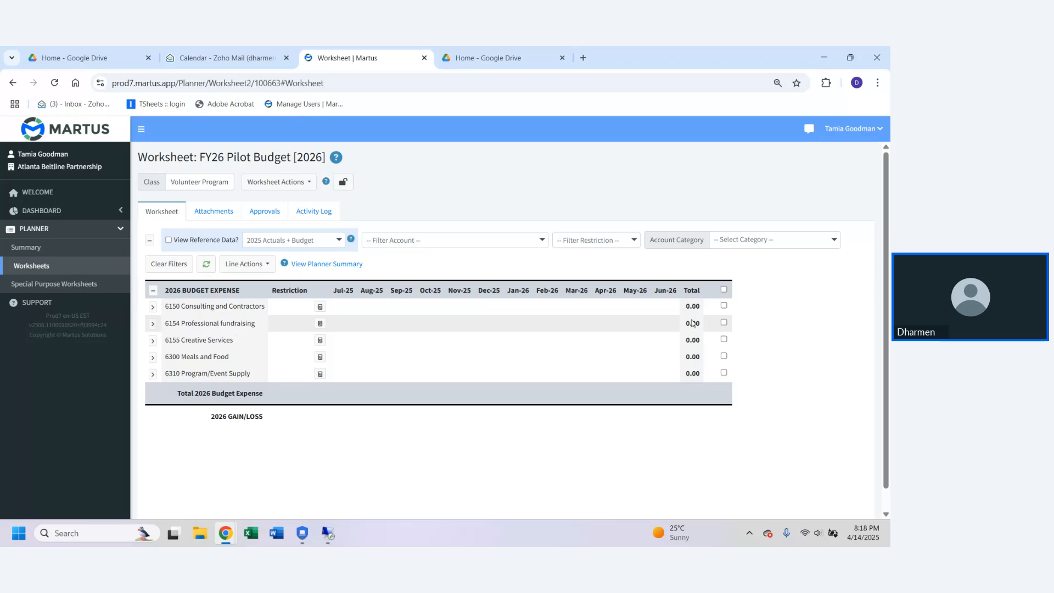
Step: Delete the 6154 Professional fundraising line from the worksheet and dismiss the notification
{"action": "left_click", "coordinate": [724, 323]}
{"action": "left_click", "coordinate": [268, 267]}
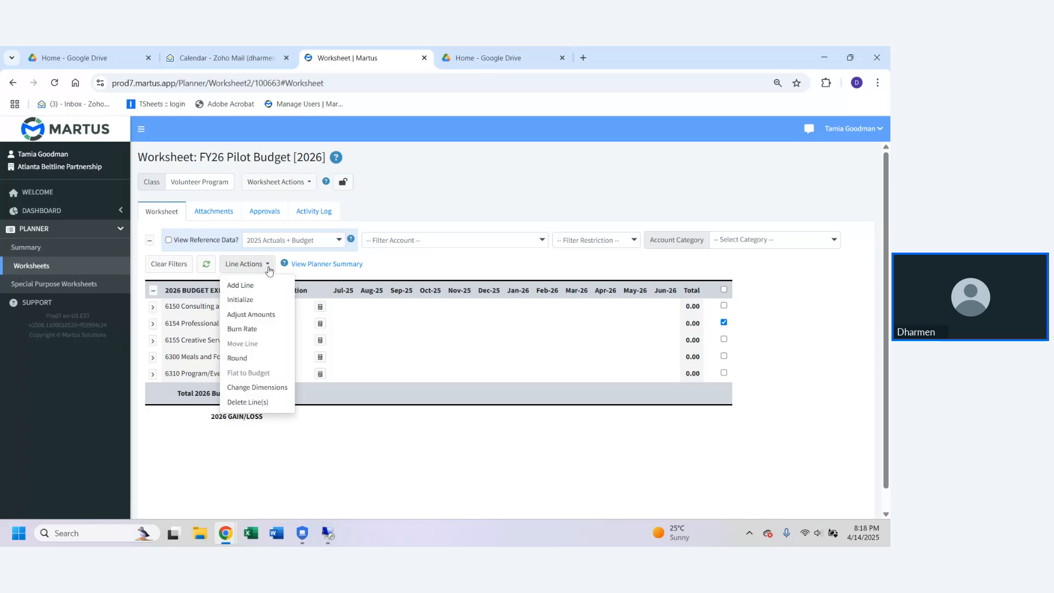
{"action": "left_click", "coordinate": [247, 402]}
{"action": "key", "text": "Return"}
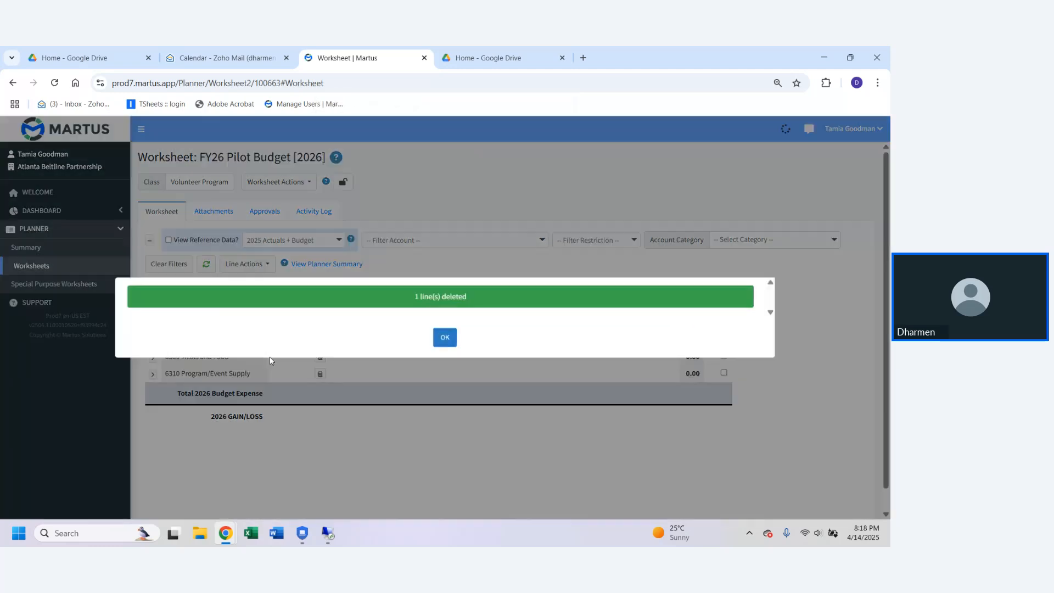
{"action": "left_click", "coordinate": [451, 339]}
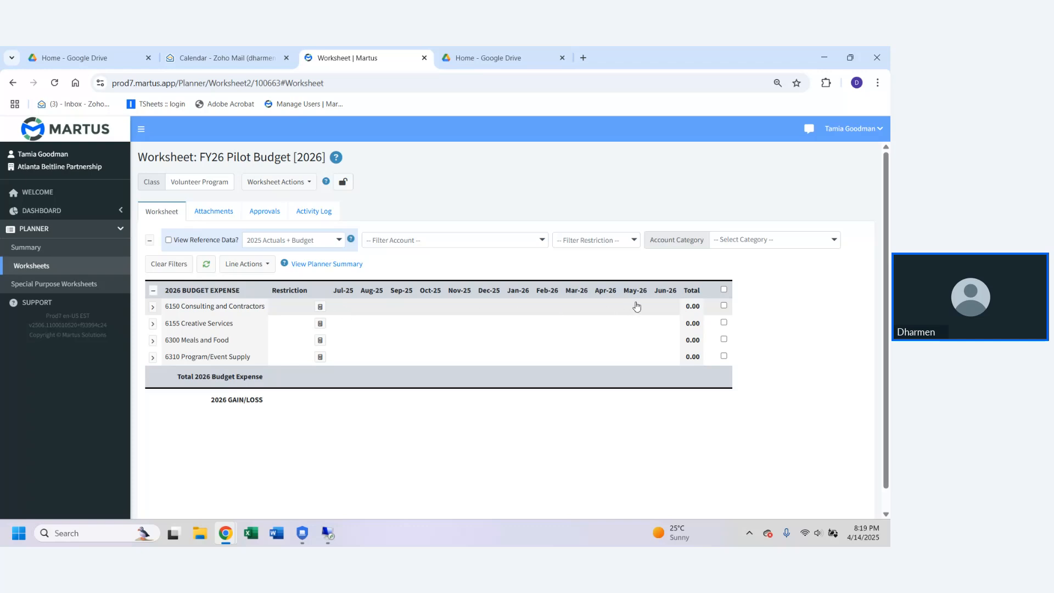
Step: Keep 2025 Actuals + Budget as the reference data and run the worksheet's Load action to add missing prior lines
{"action": "left_click", "coordinate": [306, 244]}
{"action": "left_click", "coordinate": [307, 244]}
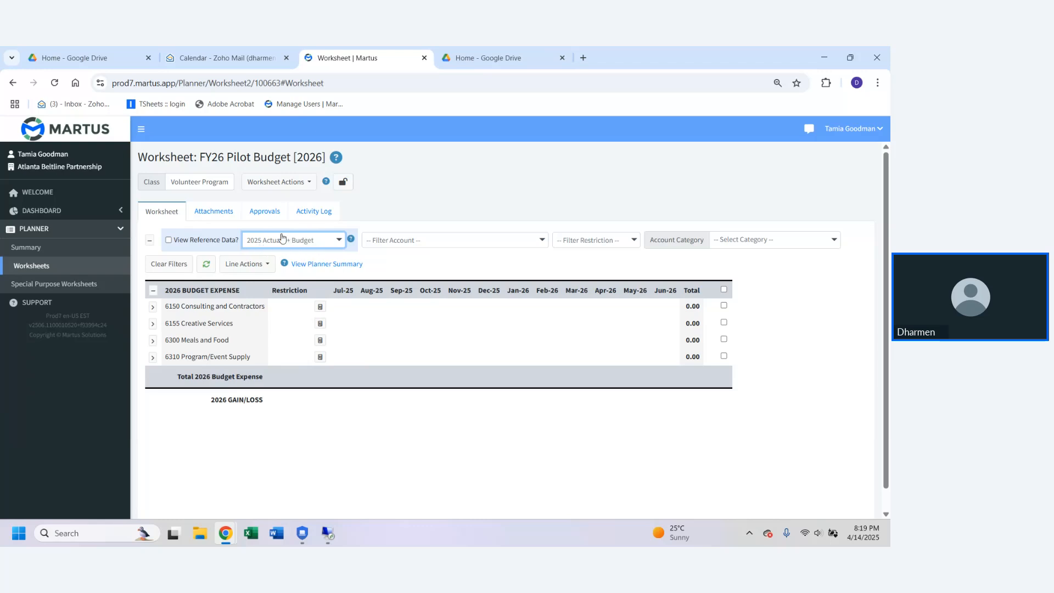
{"action": "left_click", "coordinate": [291, 186]}
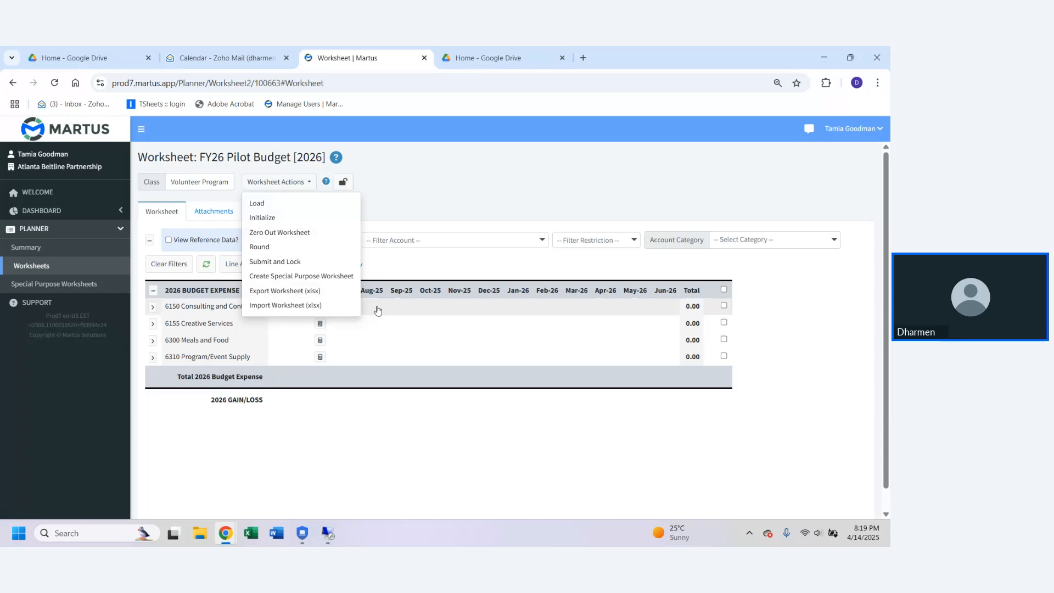
{"action": "left_click", "coordinate": [271, 204]}
{"action": "left_click", "coordinate": [504, 170]}
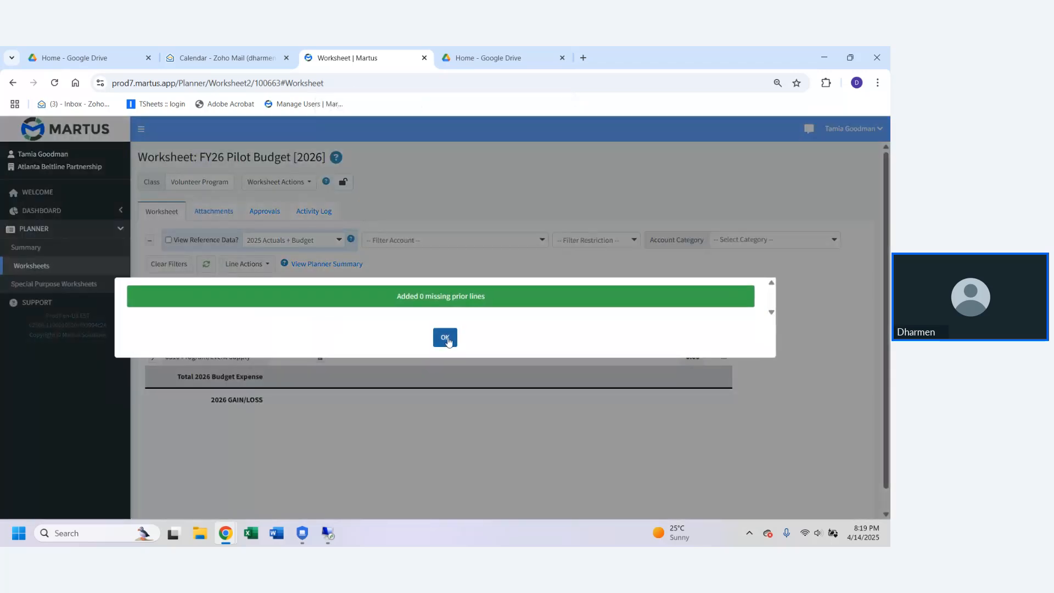
{"action": "left_click", "coordinate": [445, 336]}
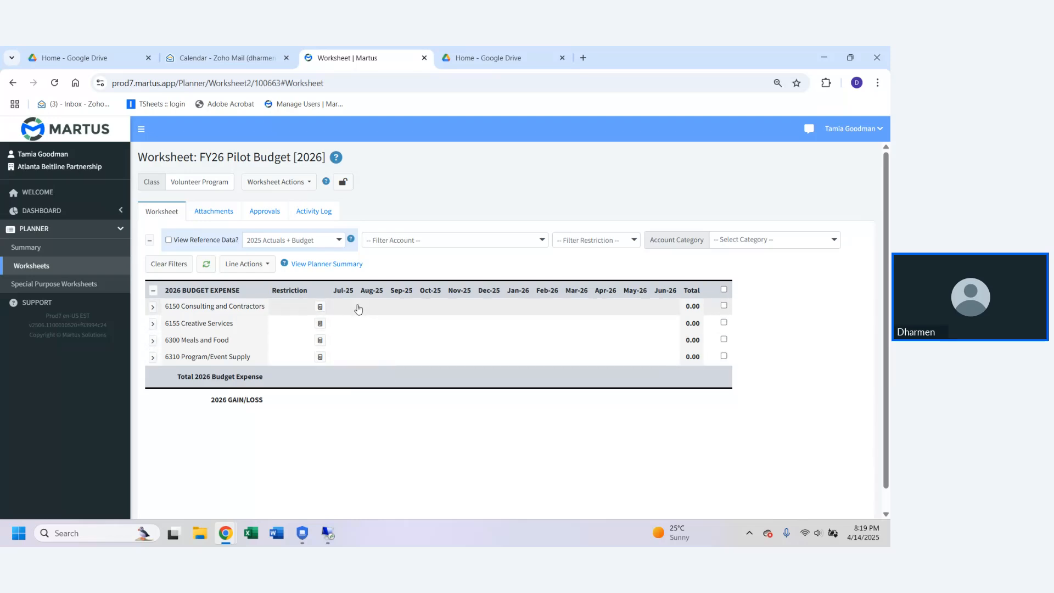
Step: Examine the 6150 Consulting and Contractors history and the 2025 Actuals + Budget reference data, then hide both
{"action": "left_click", "coordinate": [152, 309]}
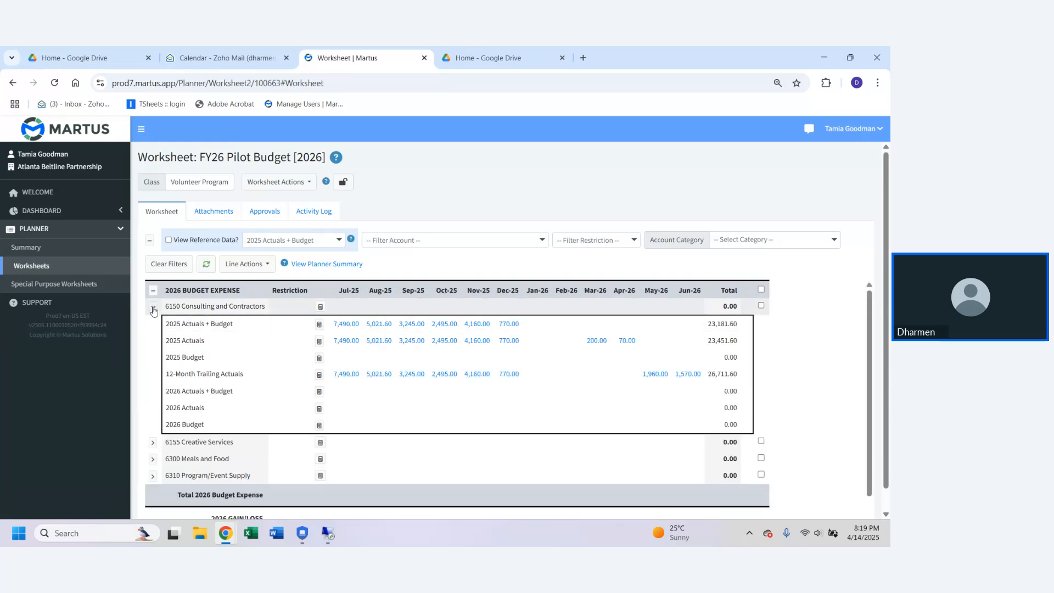
{"action": "left_click", "coordinate": [153, 306]}
{"action": "left_click", "coordinate": [170, 240]}
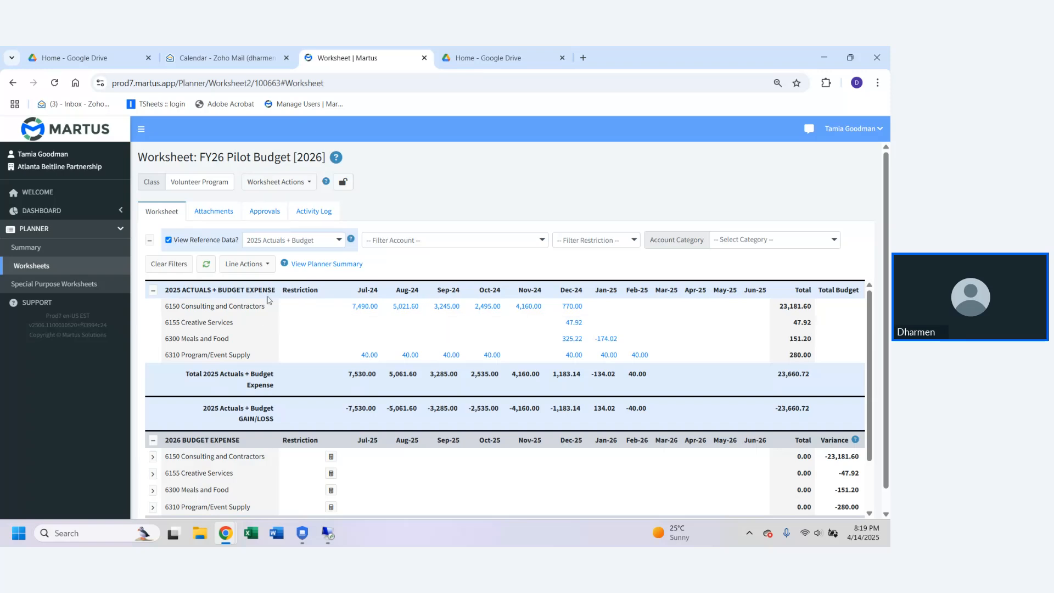
{"action": "left_click", "coordinate": [153, 290]}
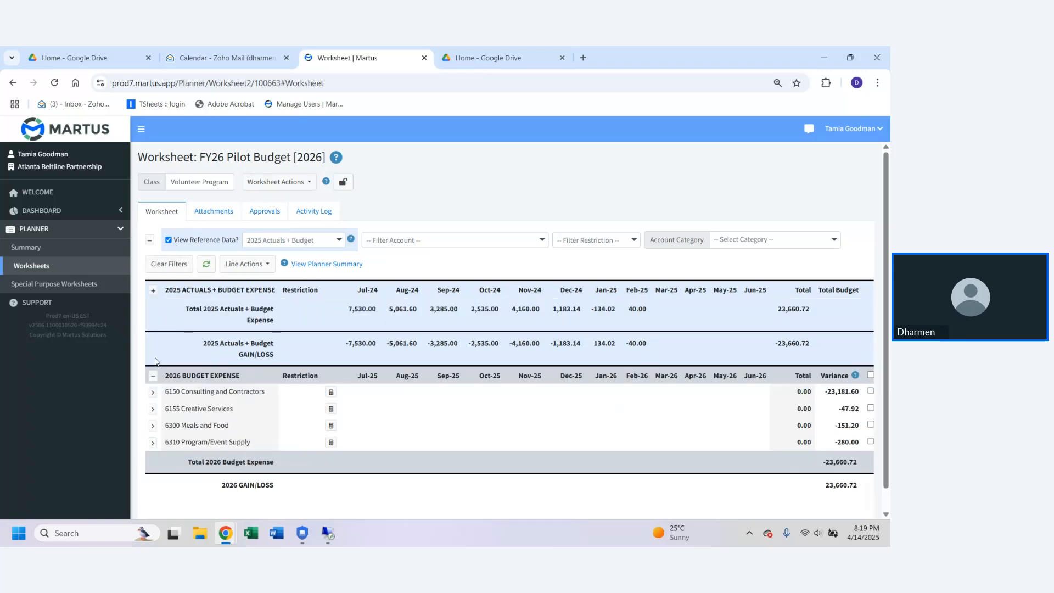
{"action": "left_click", "coordinate": [153, 365]}
{"action": "left_click", "coordinate": [153, 364]}
{"action": "left_click", "coordinate": [169, 240]}
Step: Set the reference data source to 2025 Budget and show it in the worksheet
{"action": "left_click", "coordinate": [281, 242]}
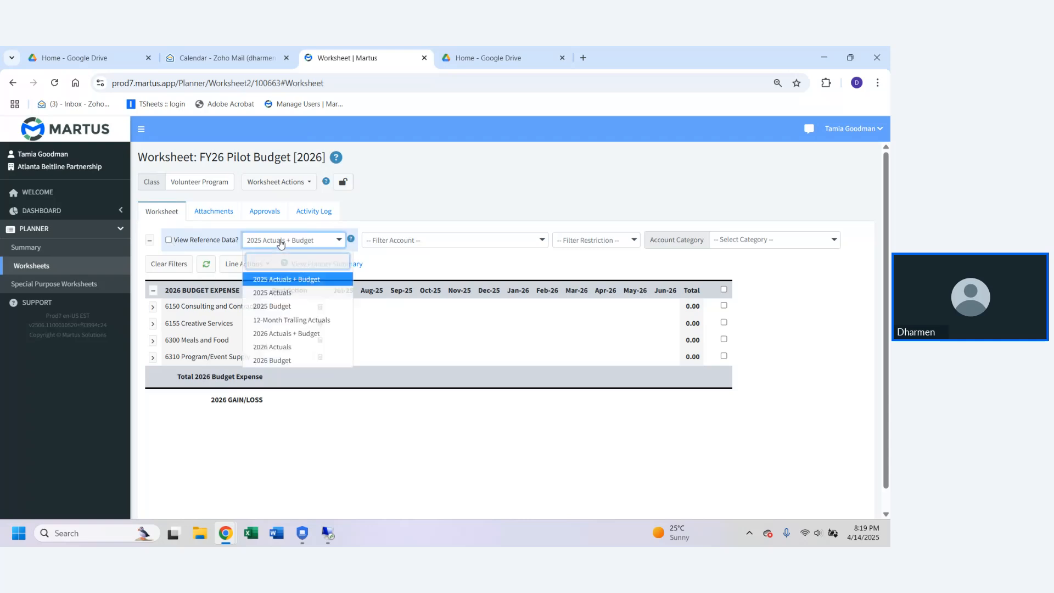
{"action": "left_click", "coordinate": [279, 307]}
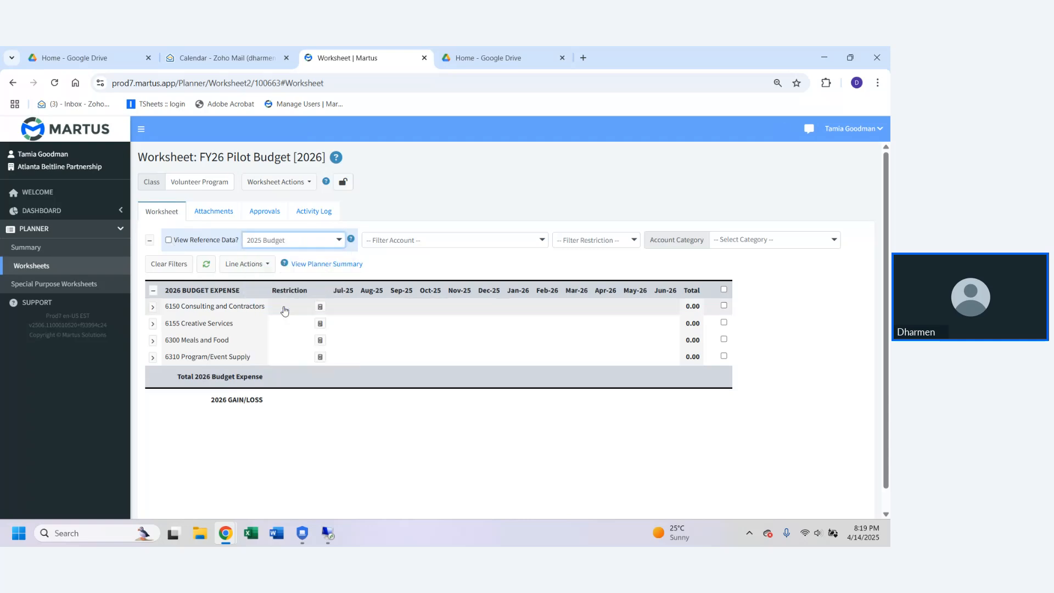
{"action": "left_click", "coordinate": [168, 240]}
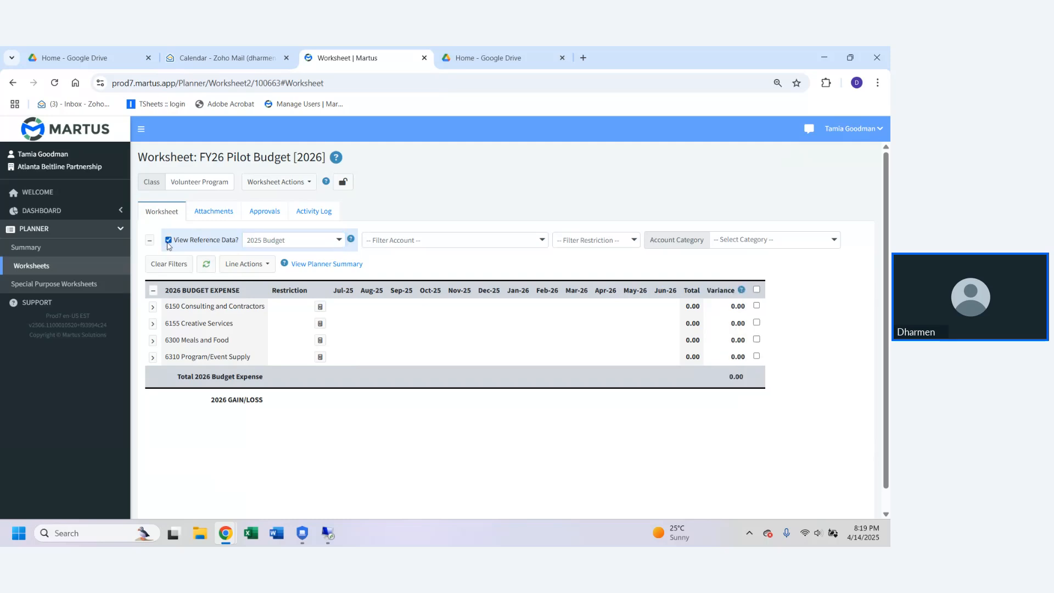
Step: Run the worksheet's Load action again with 2025 Budget as the reference data and dismiss the notification
{"action": "left_click", "coordinate": [271, 184]}
{"action": "left_click", "coordinate": [274, 205]}
{"action": "left_click", "coordinate": [494, 167]}
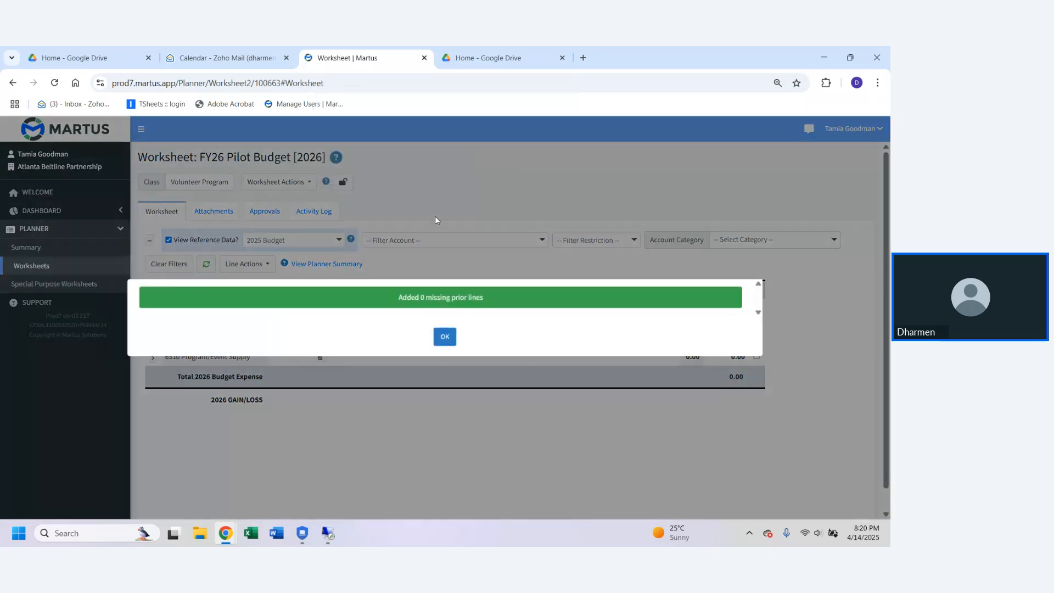
{"action": "left_click", "coordinate": [445, 336]}
Step: Hide the reference data and set its source back to 2025 Actuals + Budget
{"action": "left_click", "coordinate": [168, 240]}
{"action": "left_click", "coordinate": [304, 243]}
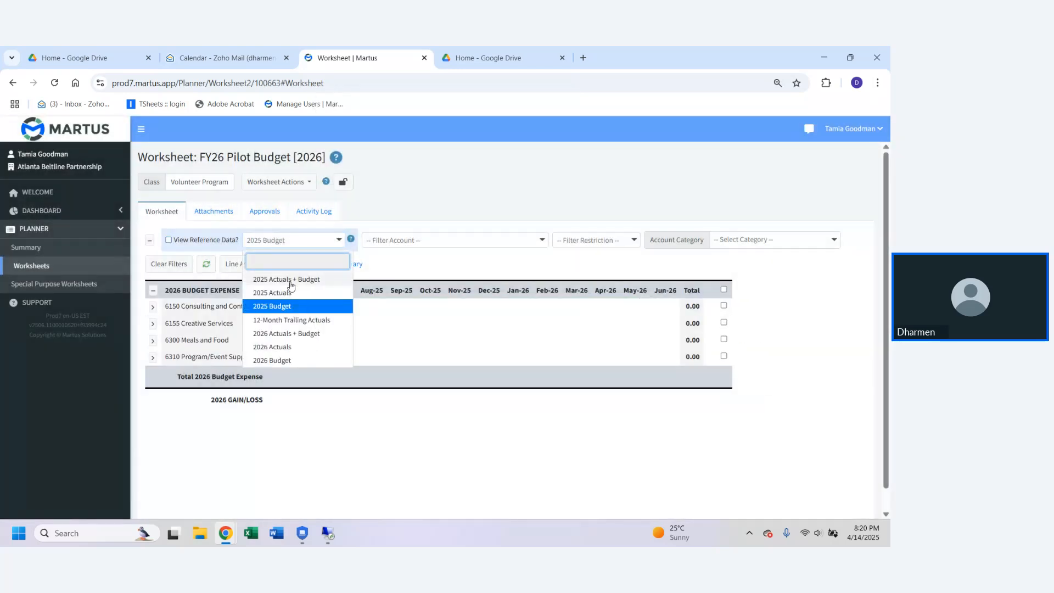
{"action": "left_click", "coordinate": [384, 222]}
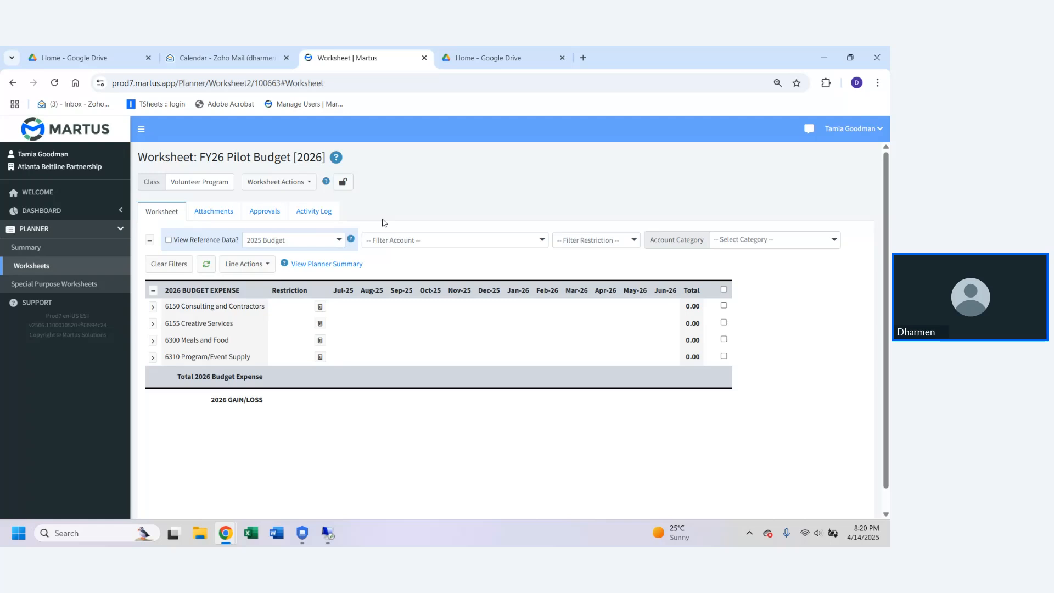
{"action": "left_click", "coordinate": [291, 242]}
{"action": "left_click", "coordinate": [289, 277]}
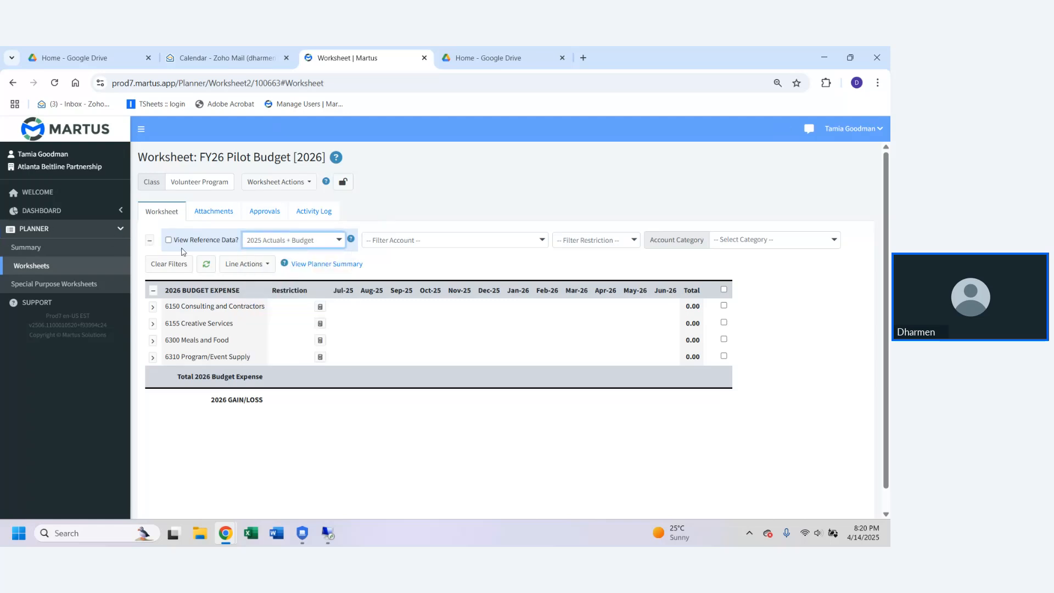
Step: Refresh the worksheet data and open the 6150 Consulting and Contractors monthly amounts for editing
{"action": "left_click", "coordinate": [205, 263]}
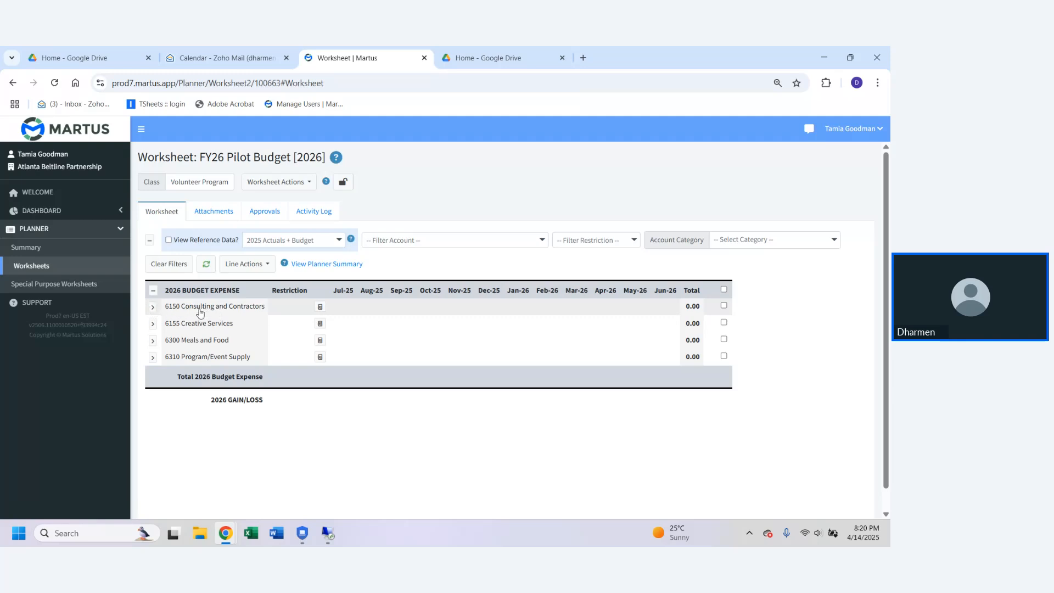
{"action": "left_click", "coordinate": [341, 314]}
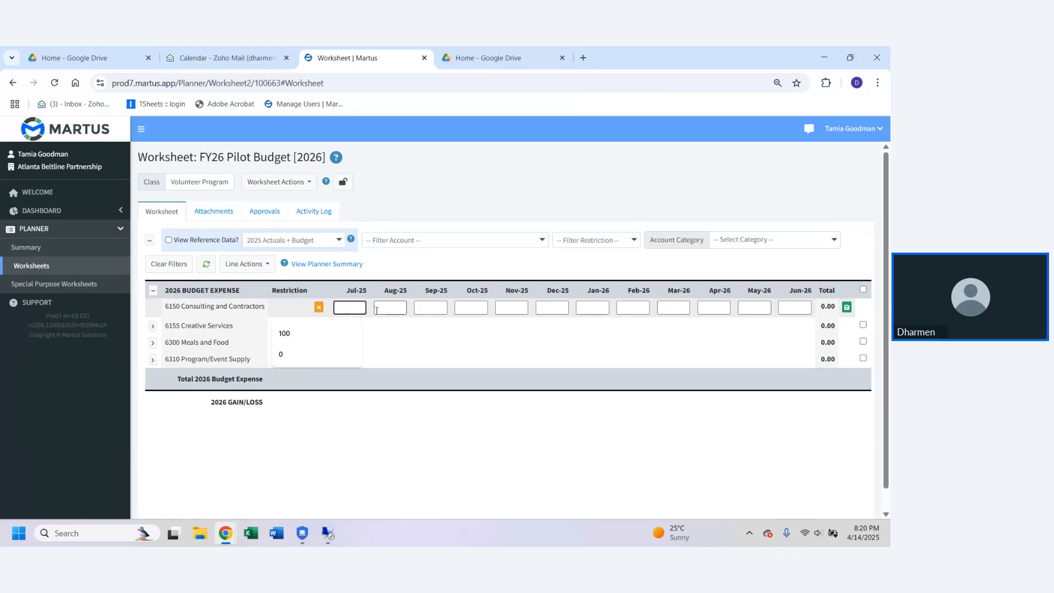
{"action": "left_click", "coordinate": [413, 261]}
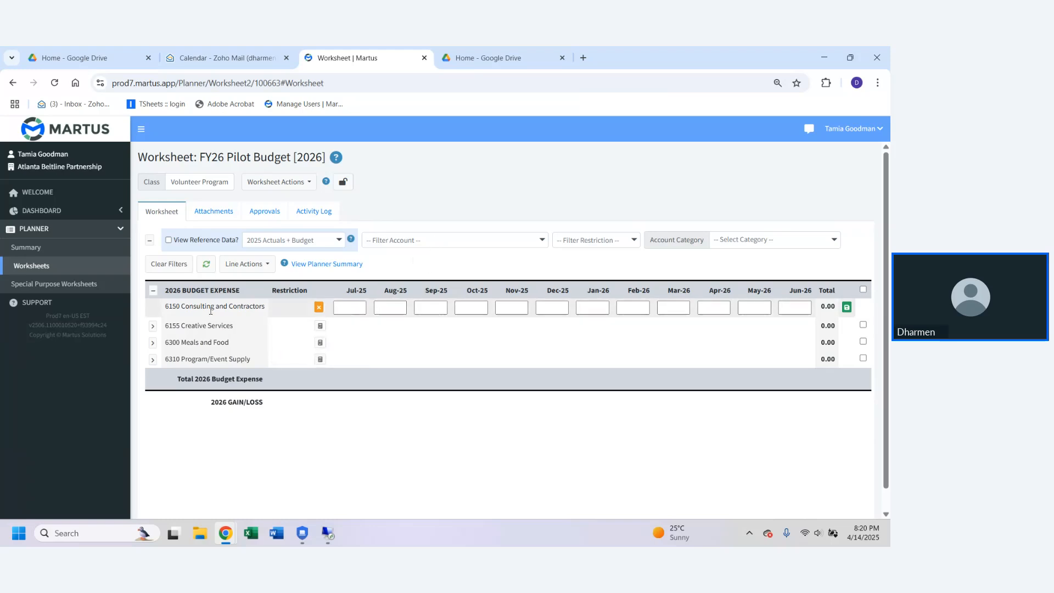
Step: Enter 25000 for each month from Jul-25 through Oct-25 on the 6155 Creative Services line and save it
{"action": "left_click", "coordinate": [356, 325]}
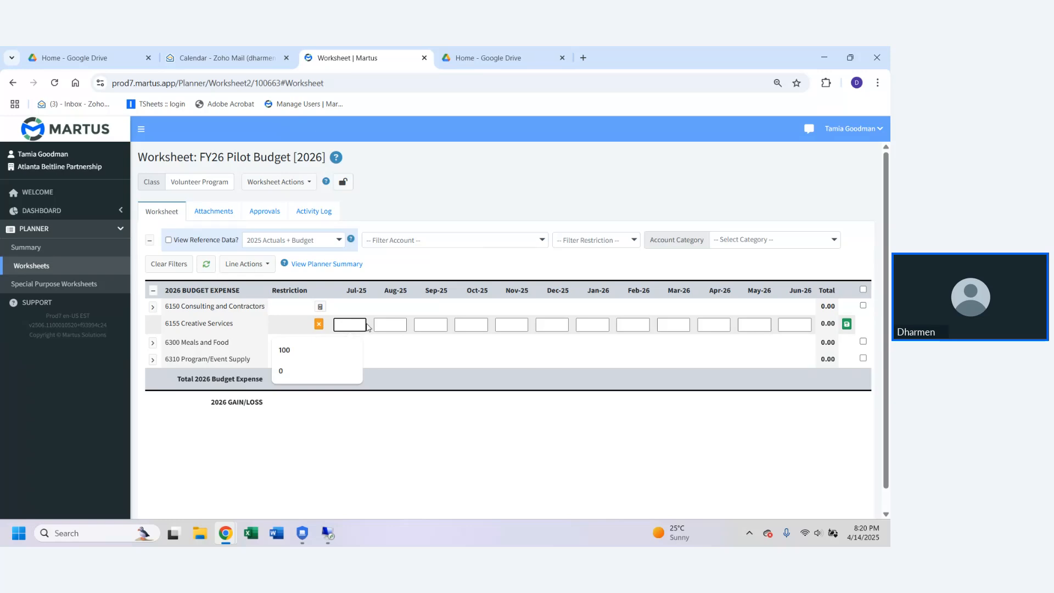
{"action": "type", "text": "25000"}
{"action": "key", "text": "Tab"}
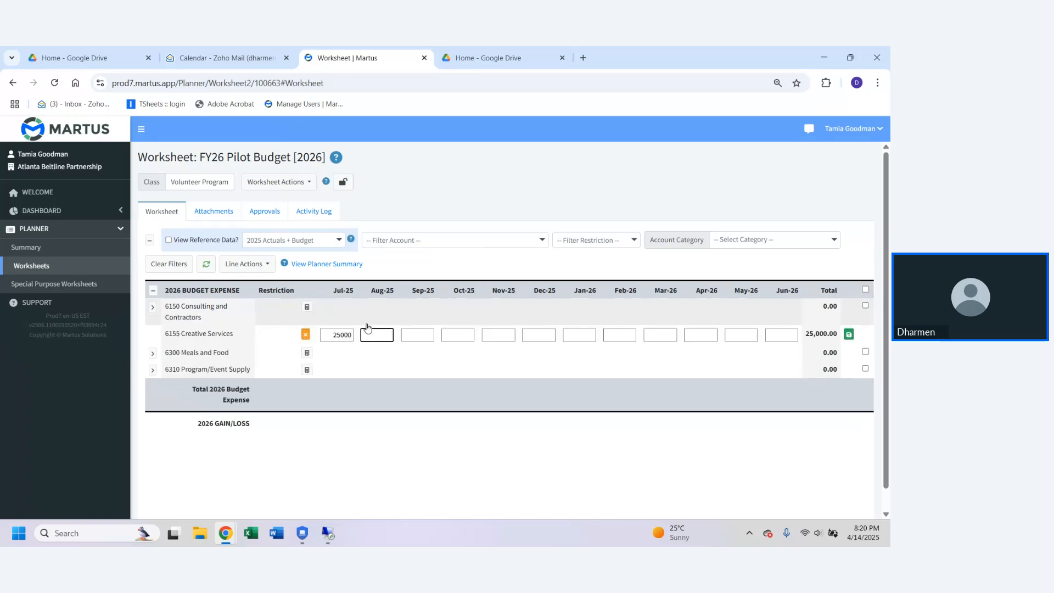
{"action": "type", "text": "25000"}
{"action": "key", "text": "Tab"}
{"action": "type", "text": "25000"}
{"action": "key", "text": "Tab"}
{"action": "type", "text": "25000"}
{"action": "key", "text": "Tab"}
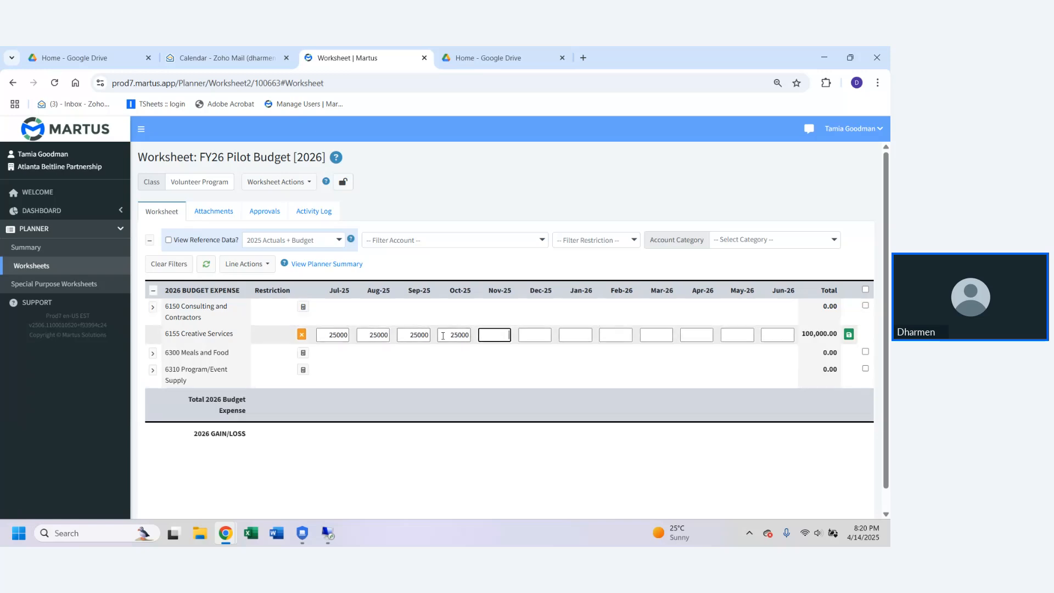
{"action": "key", "text": "Return"}
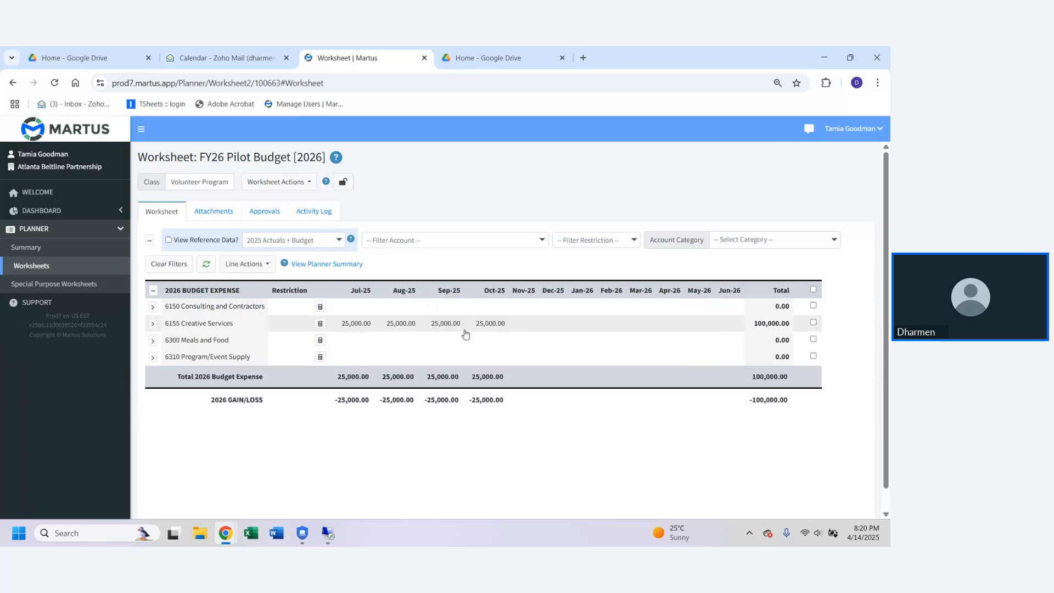
Step: Clear the Jul-25 through Oct-25 amounts on the 6155 Creative Services line and save it
{"action": "left_click", "coordinate": [359, 328]}
{"action": "key", "text": "ctrl+a"}
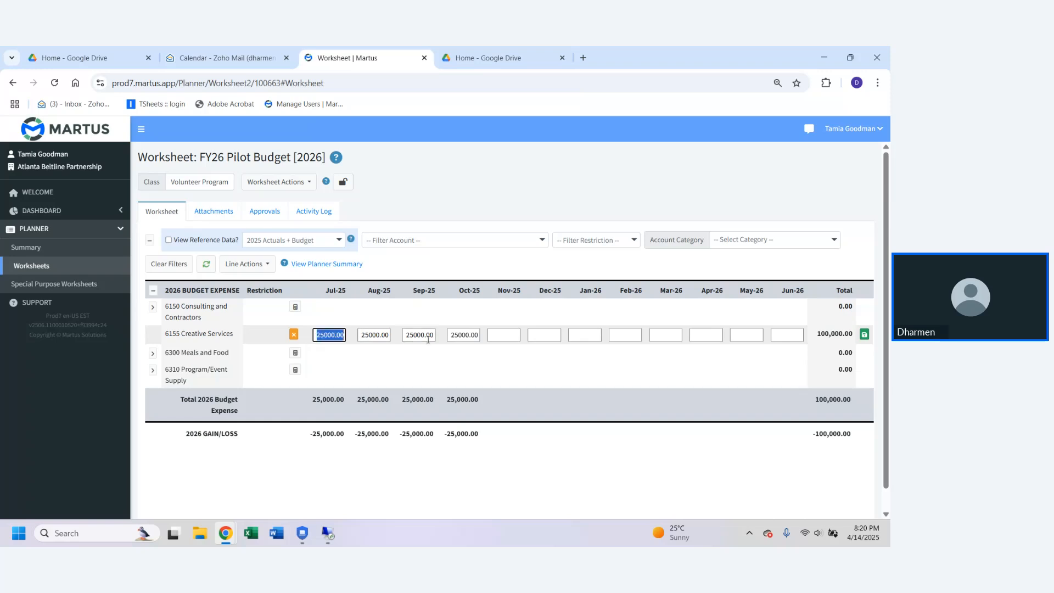
{"action": "key", "text": "BackSpace"}
{"action": "key", "text": "Tab"}
{"action": "key", "text": "BackSpace"}
{"action": "key", "text": "Tab"}
{"action": "key", "text": "BackSpace"}
{"action": "key", "text": "Tab"}
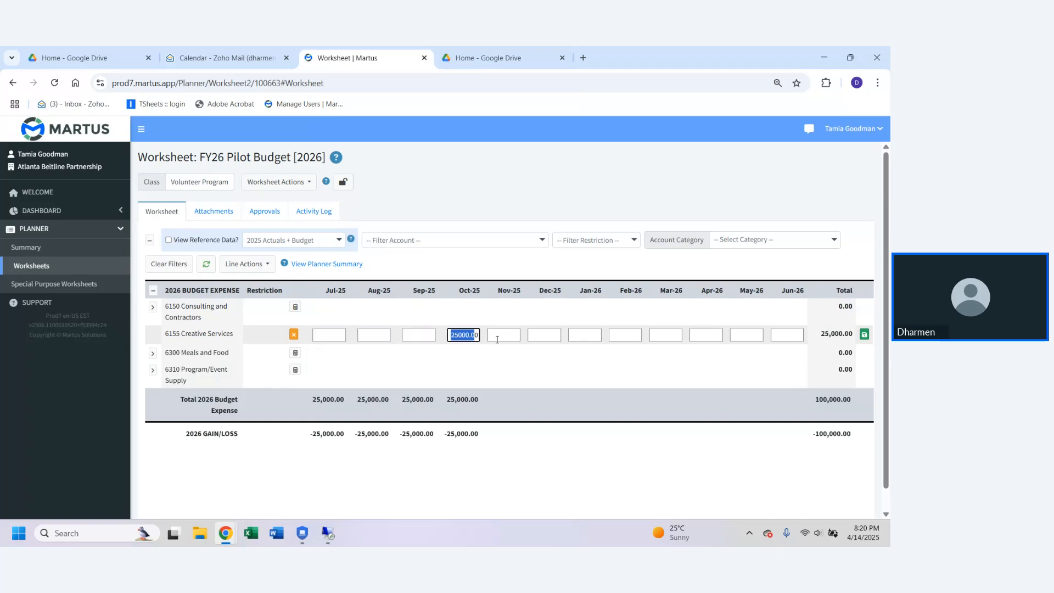
{"action": "key", "text": "BackSpace"}
{"action": "key", "text": "Return"}
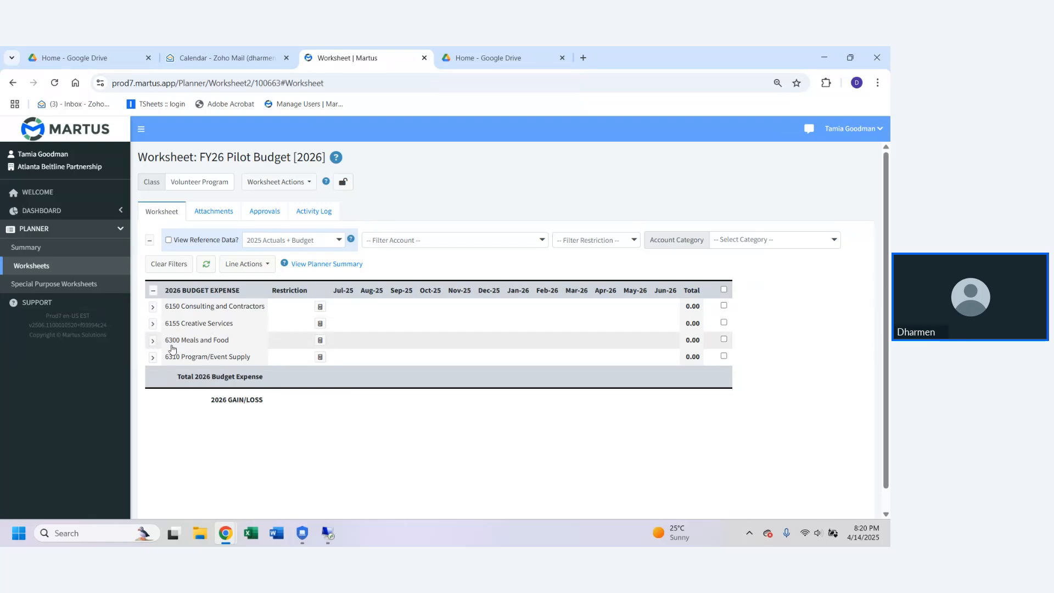
Step: Examine the reference data under 6155 Creative Services, then collapse it
{"action": "left_click", "coordinate": [153, 323]}
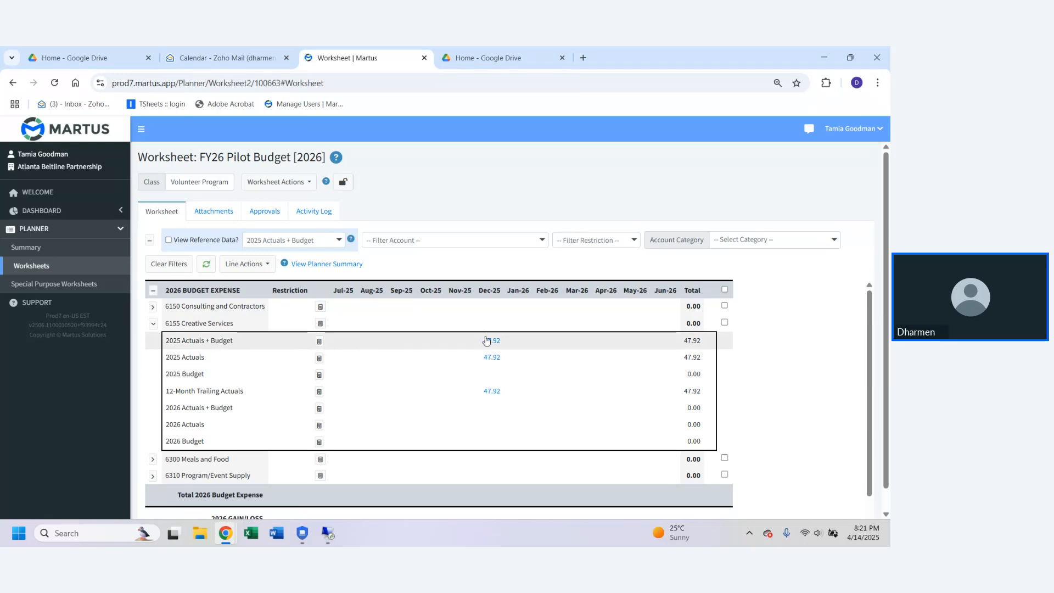
{"action": "left_click", "coordinate": [153, 325]}
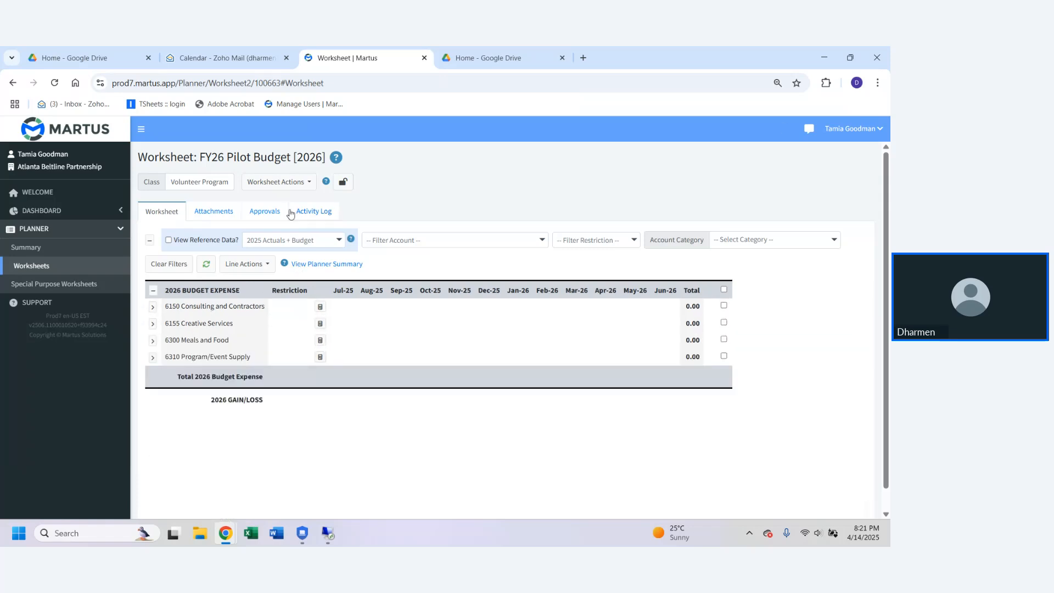
Step: Run the Zero Out Worksheet action on the Volunteer Program worksheet, confirm it and dismiss the notification
{"action": "left_click", "coordinate": [309, 185]}
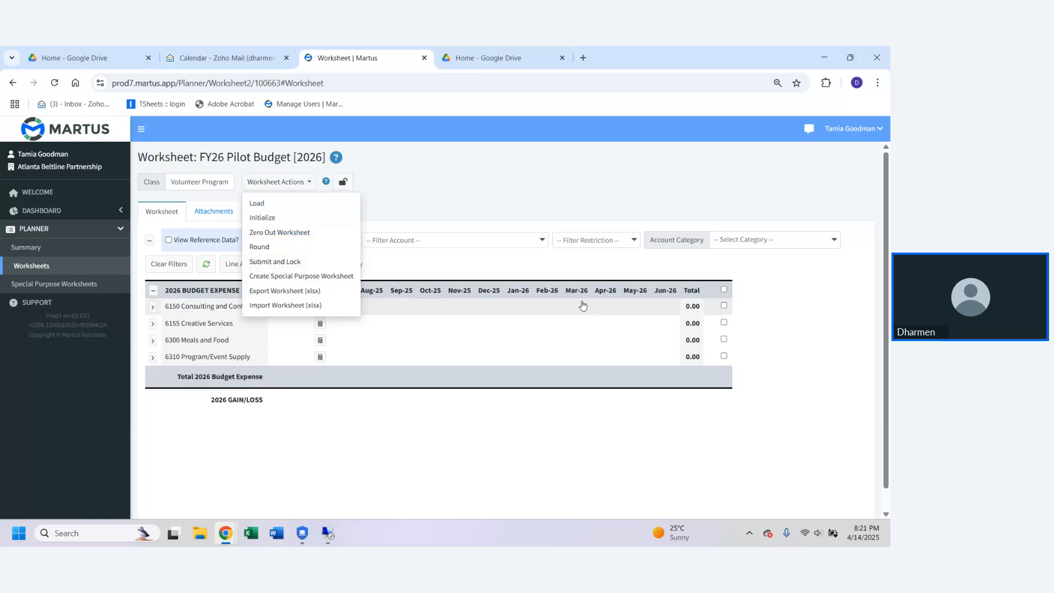
{"action": "left_click", "coordinate": [286, 234]}
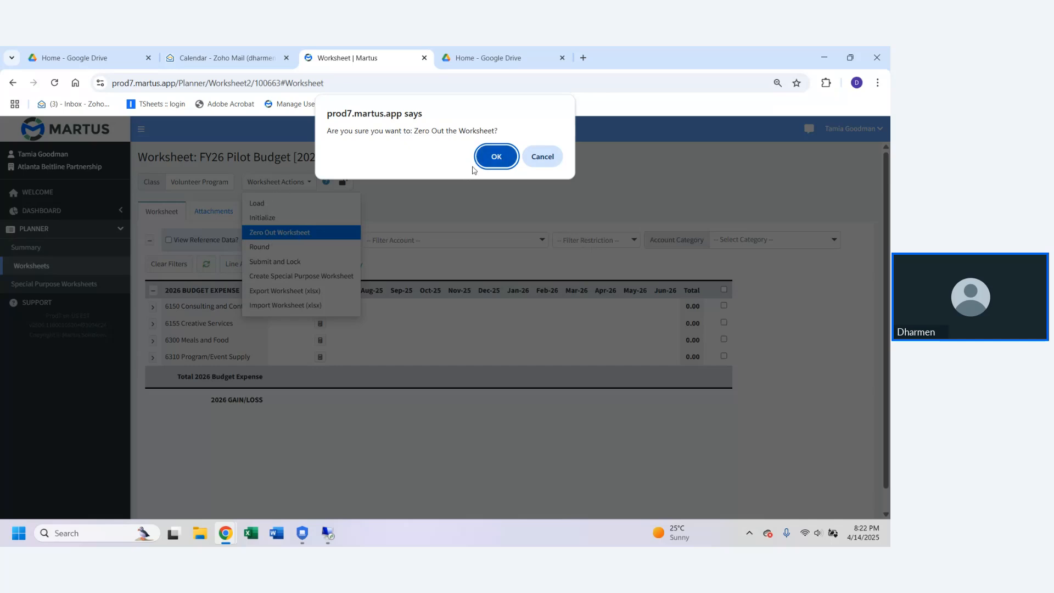
{"action": "left_click", "coordinate": [501, 159]}
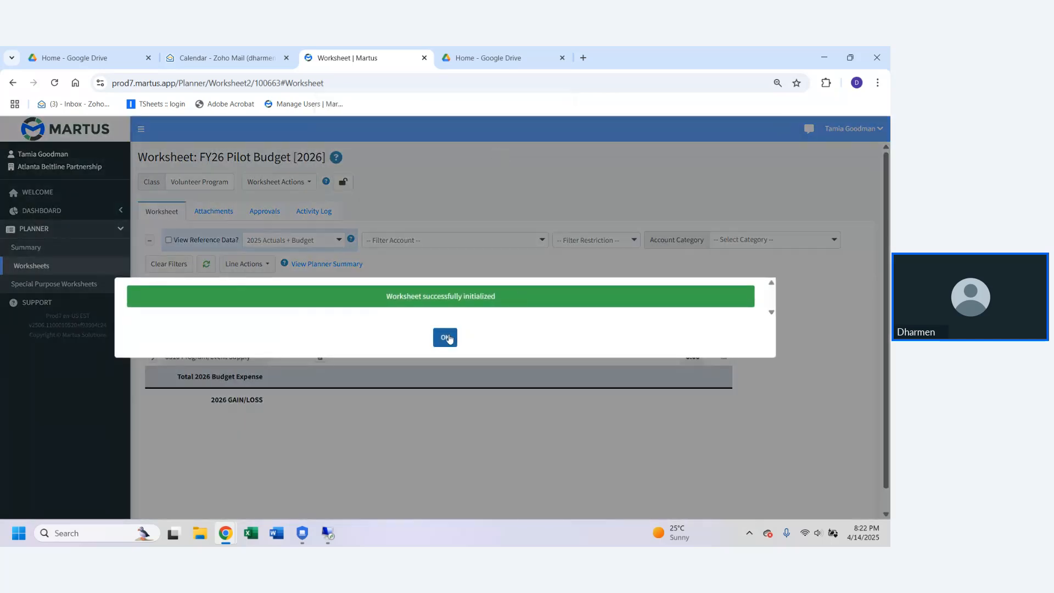
{"action": "left_click", "coordinate": [449, 338]}
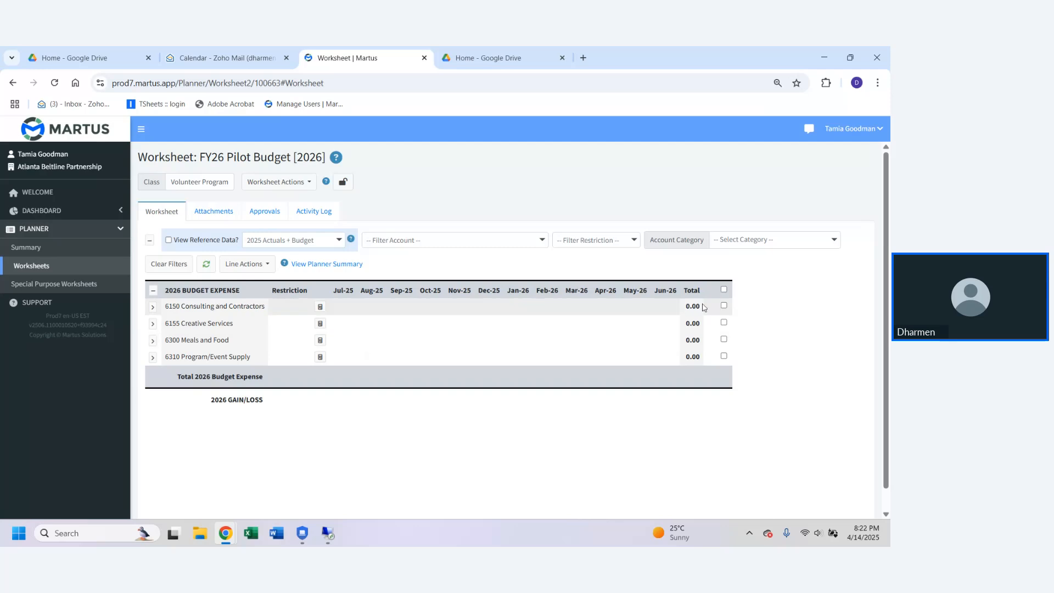
Step: View the worksheet's Attachments section and bring up the file chooser for an upload, then cancel it
{"action": "left_click", "coordinate": [222, 217]}
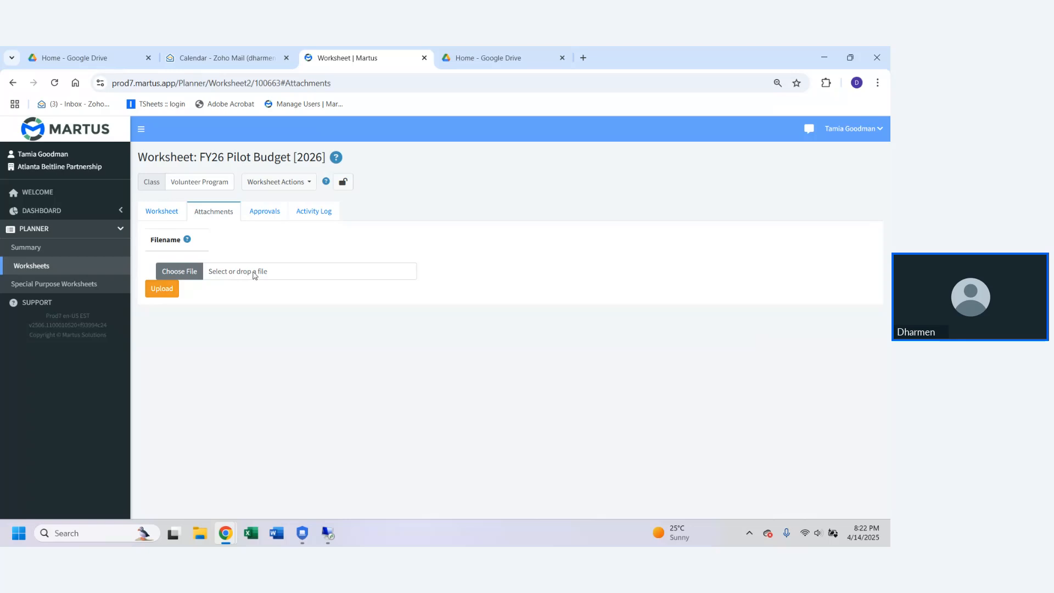
{"action": "left_click", "coordinate": [163, 215]}
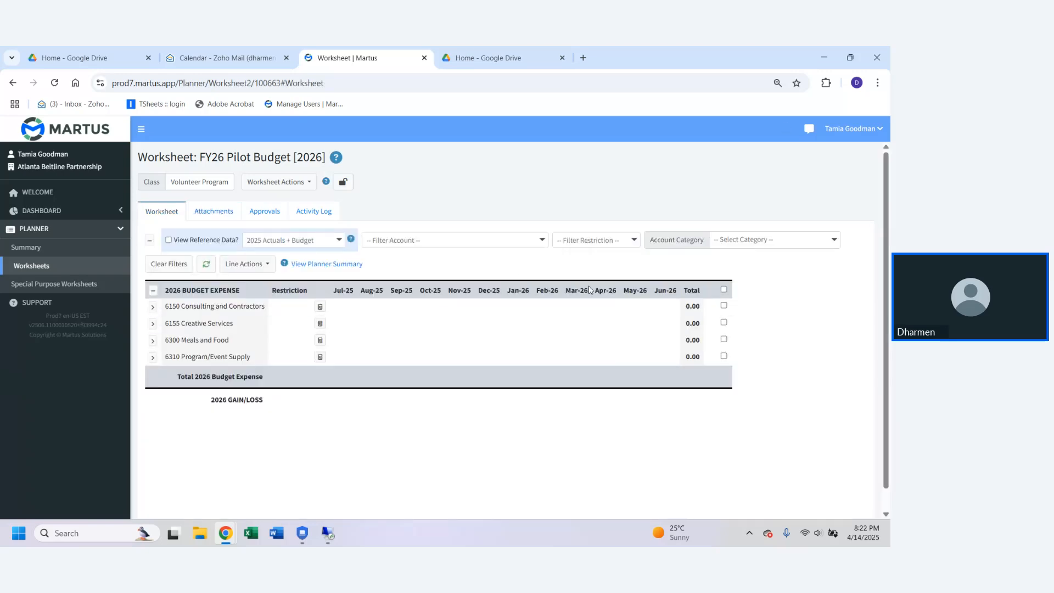
{"action": "left_click", "coordinate": [223, 212]}
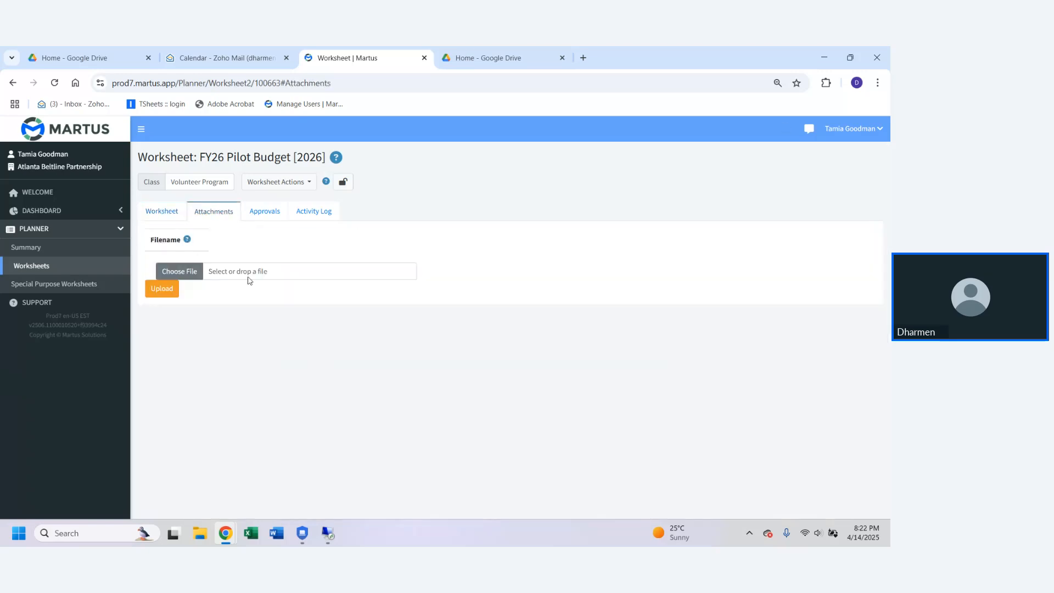
{"action": "left_click", "coordinate": [199, 276]}
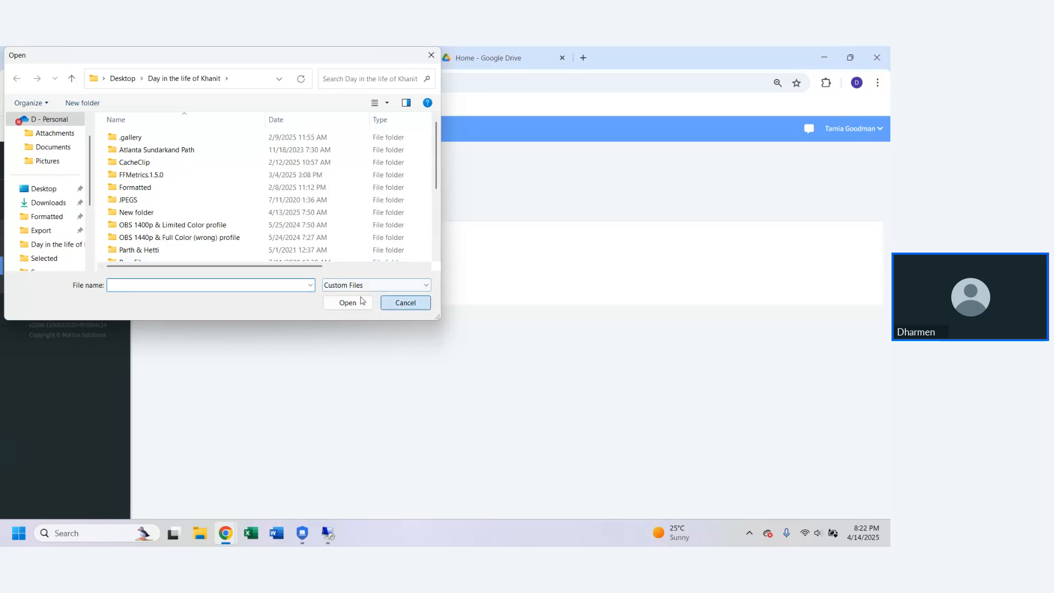
{"action": "left_click", "coordinate": [404, 303]}
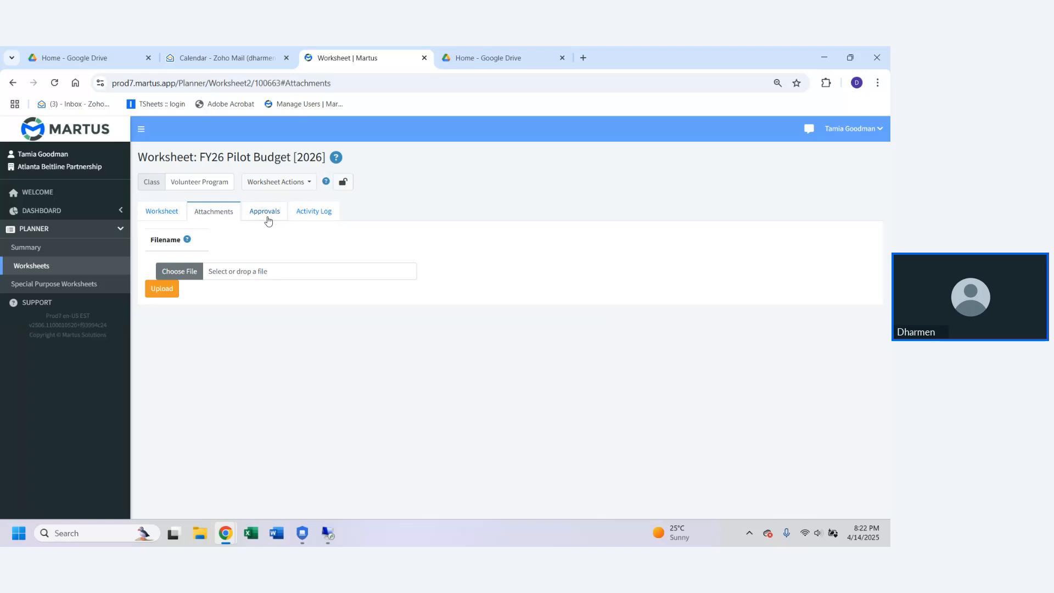
Step: Review the worksheet's approval status and activity log, then return to the budget lines
{"action": "left_click", "coordinate": [268, 219]}
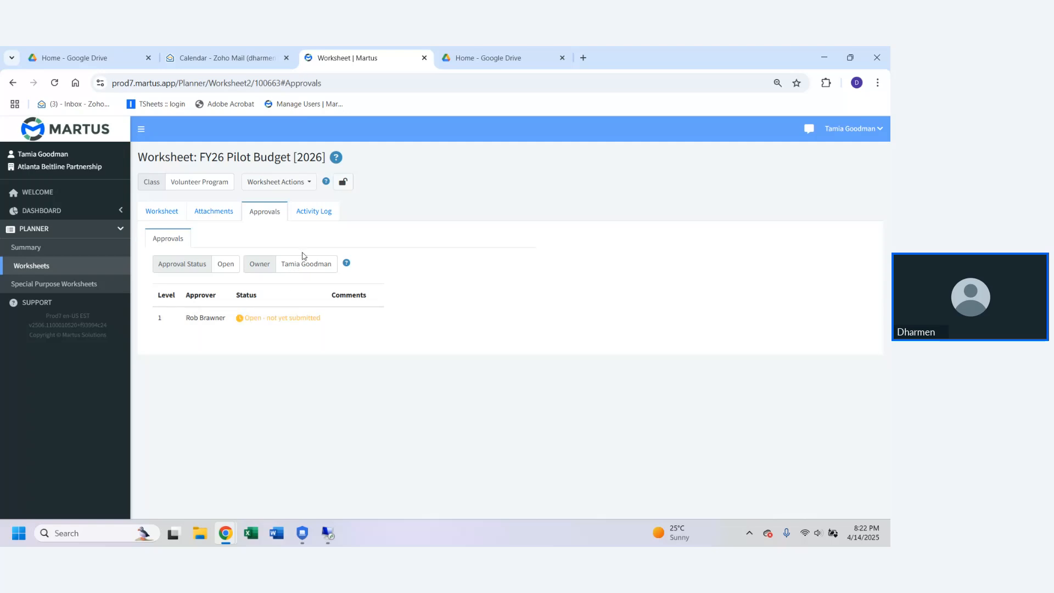
{"action": "left_click", "coordinate": [319, 210]}
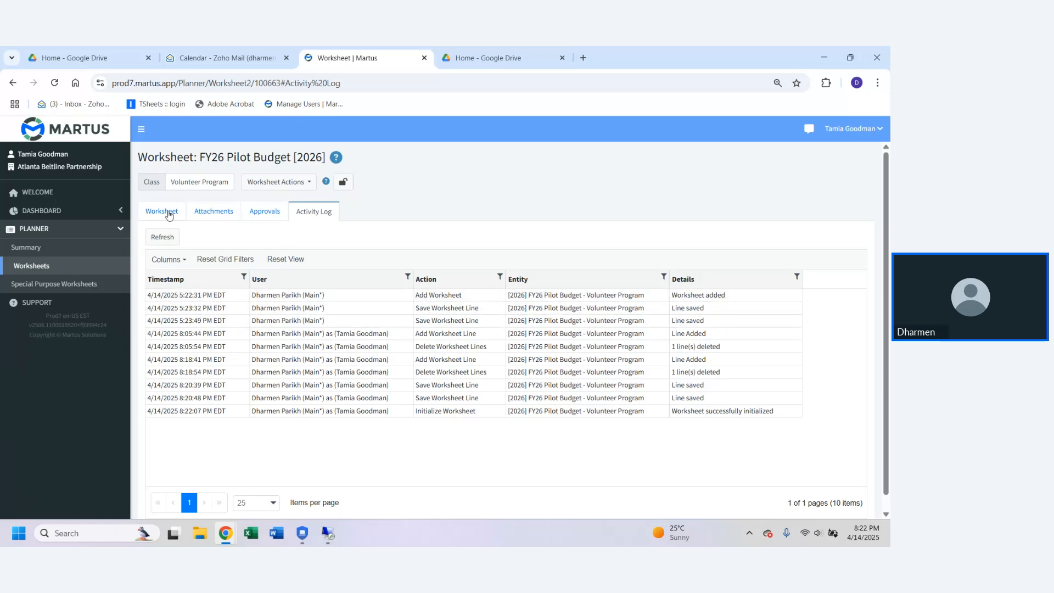
{"action": "left_click", "coordinate": [169, 214]}
Step: Review the available worksheet actions, including exporting and importing the worksheet as xlsx, without running any
{"action": "left_click", "coordinate": [297, 182]}
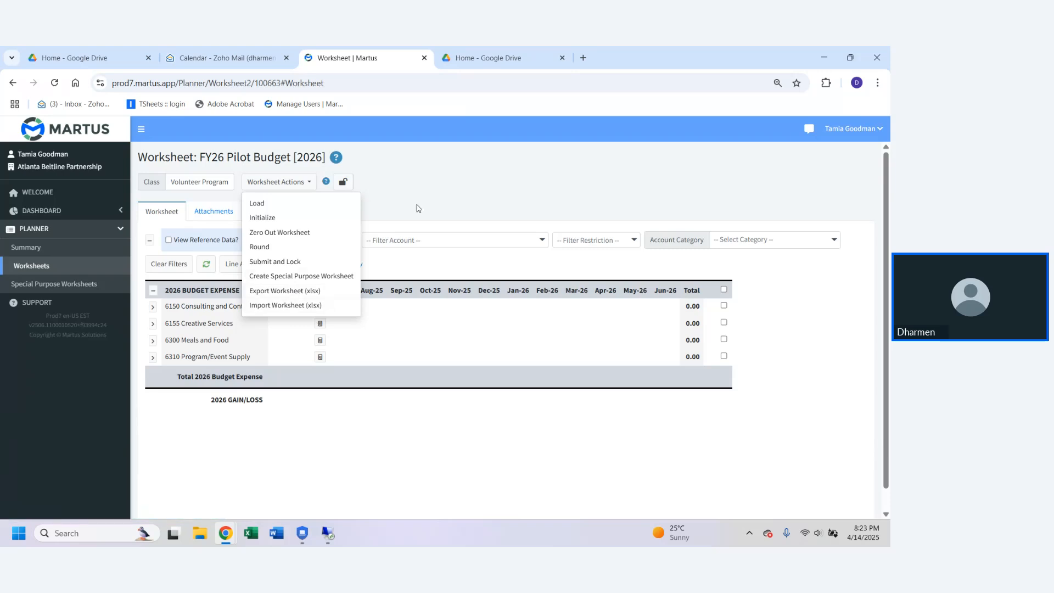
{"action": "left_click", "coordinate": [473, 184]}
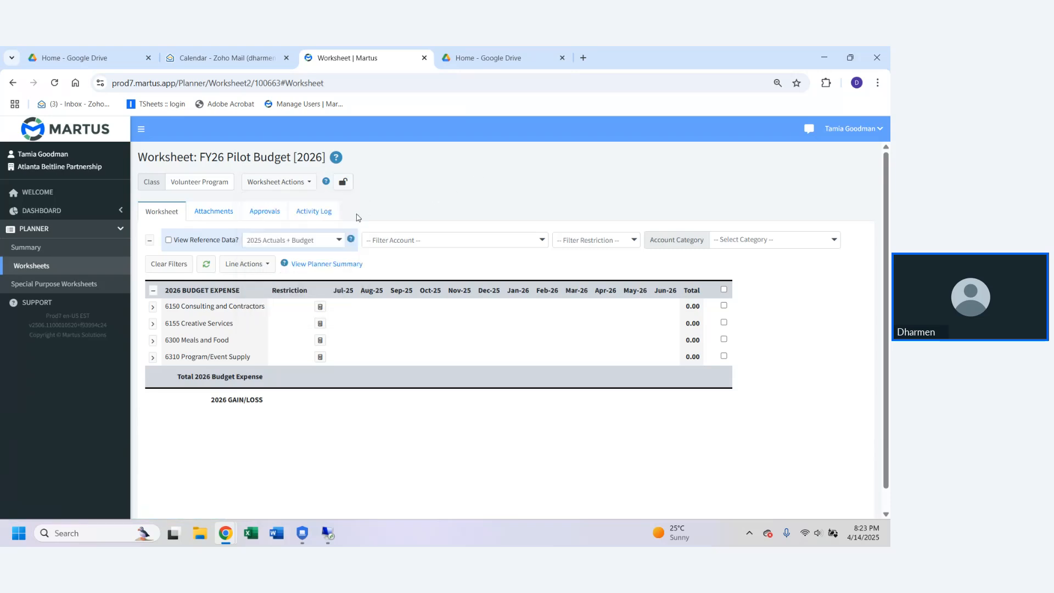
{"action": "left_click", "coordinate": [293, 184]}
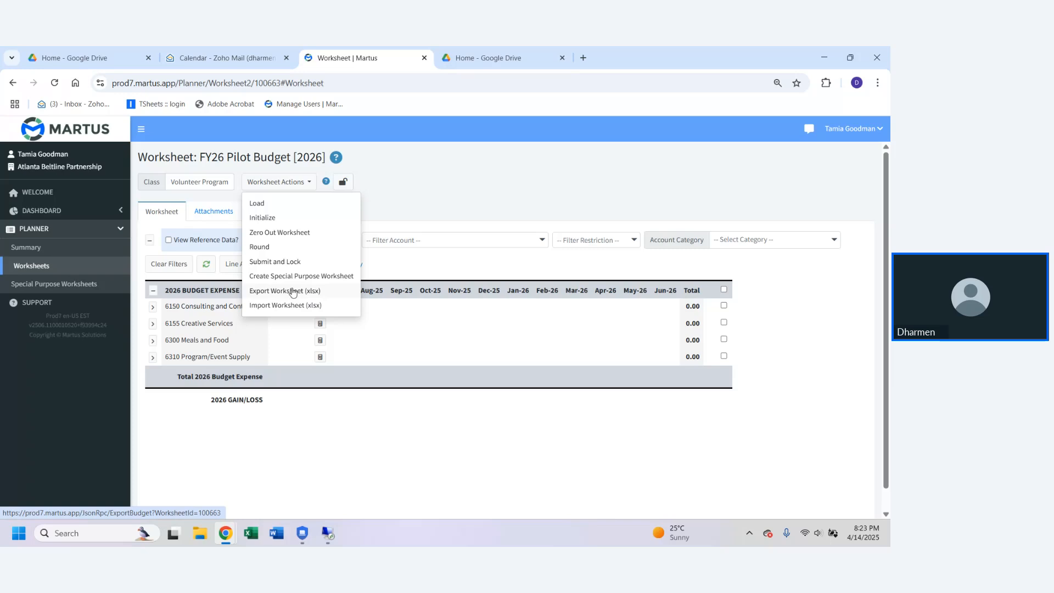
{"action": "left_click", "coordinate": [408, 185]}
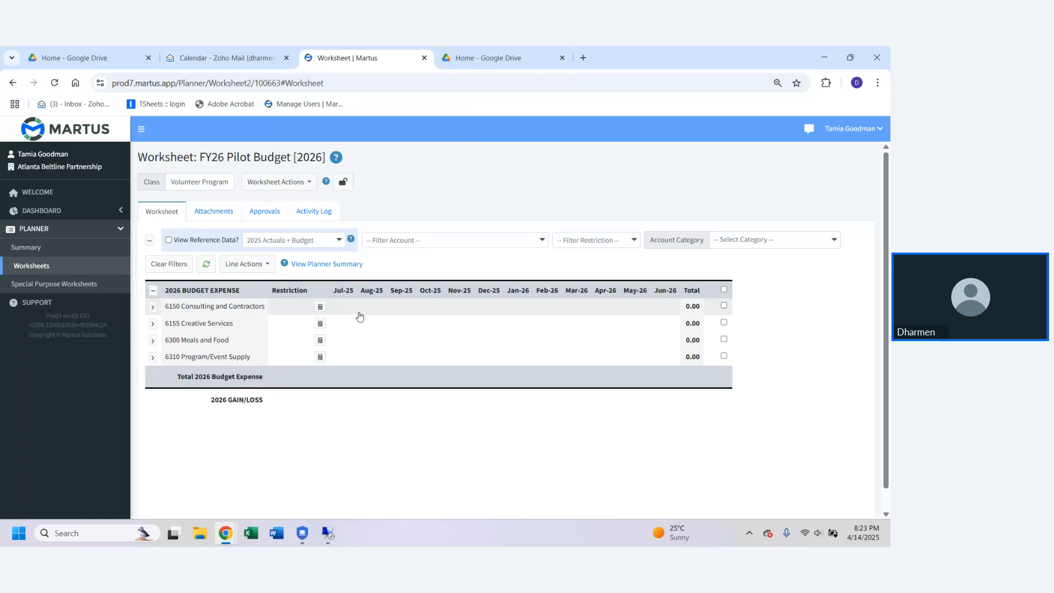
{"action": "left_click", "coordinate": [290, 179]}
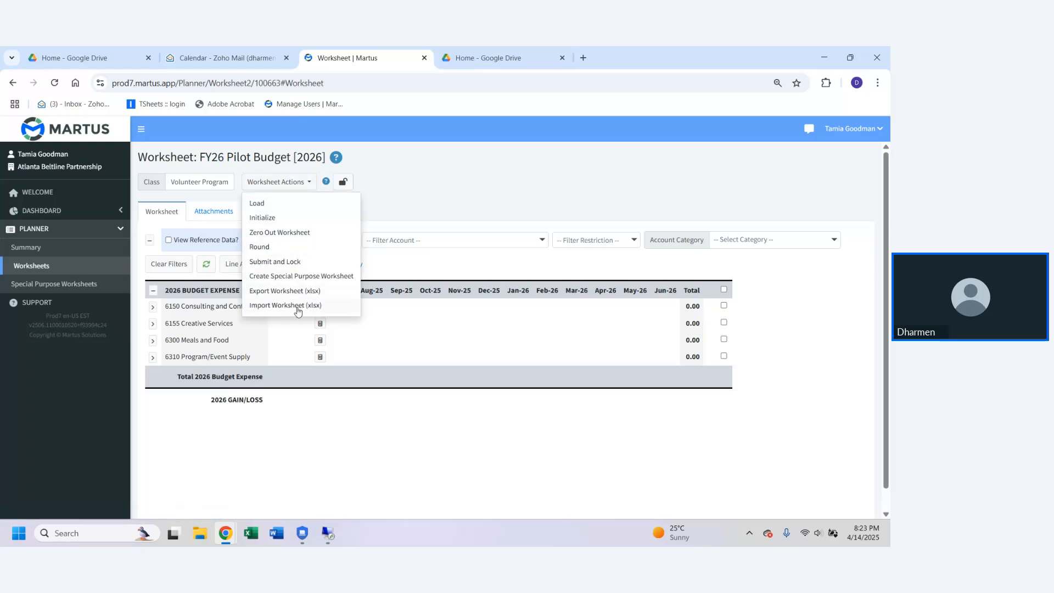
{"action": "left_click", "coordinate": [460, 191]}
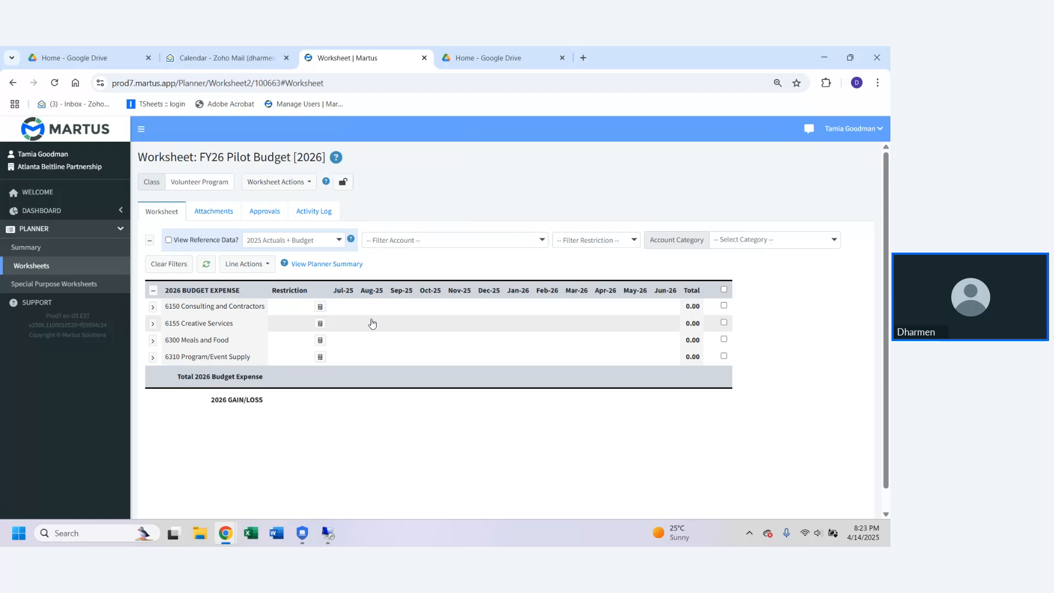
{"action": "left_click", "coordinate": [272, 181]}
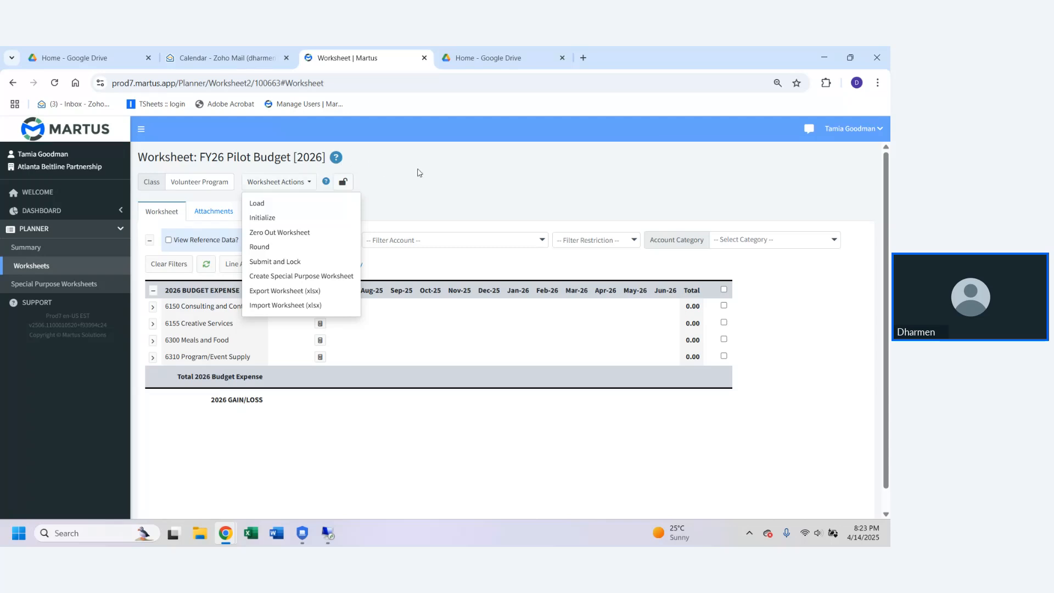
{"action": "left_click", "coordinate": [400, 178]}
Step: View the Special Purpose Worksheets page, then return to the worksheets list and reopen the Volunteer Program worksheet
{"action": "left_click", "coordinate": [58, 283]}
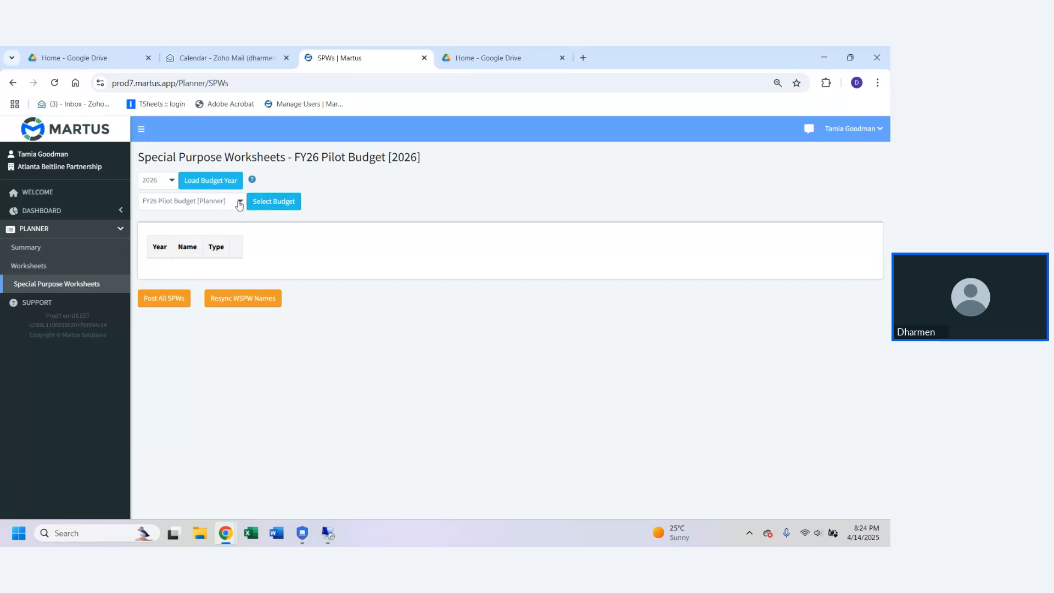
{"action": "left_click", "coordinate": [42, 271]}
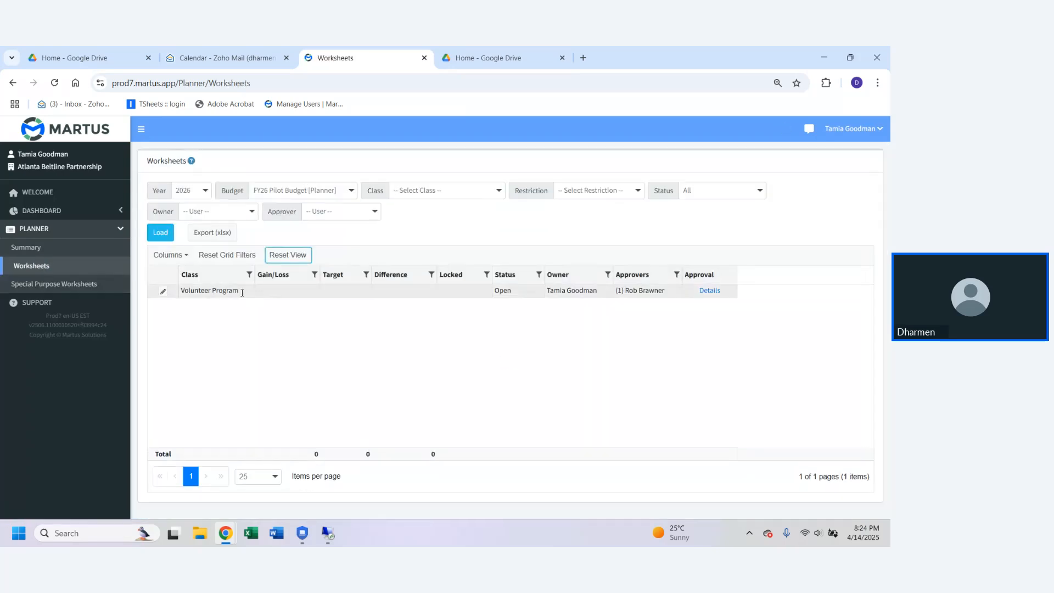
{"action": "left_click", "coordinate": [163, 291]}
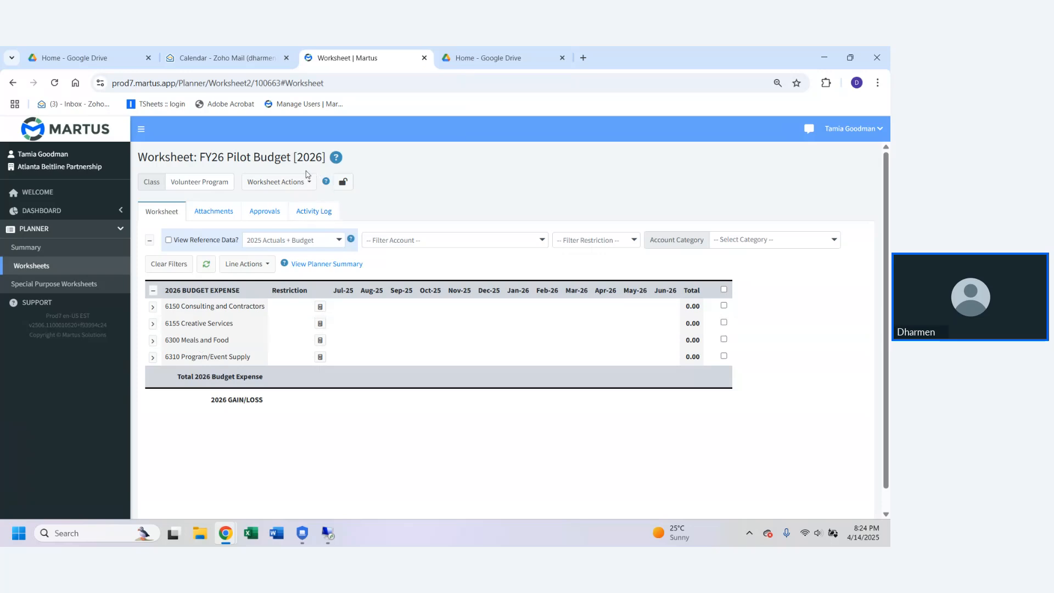
Step: Look over the Submit and Lock worksheet action and the restriction filter options without choosing any
{"action": "left_click", "coordinate": [300, 182]}
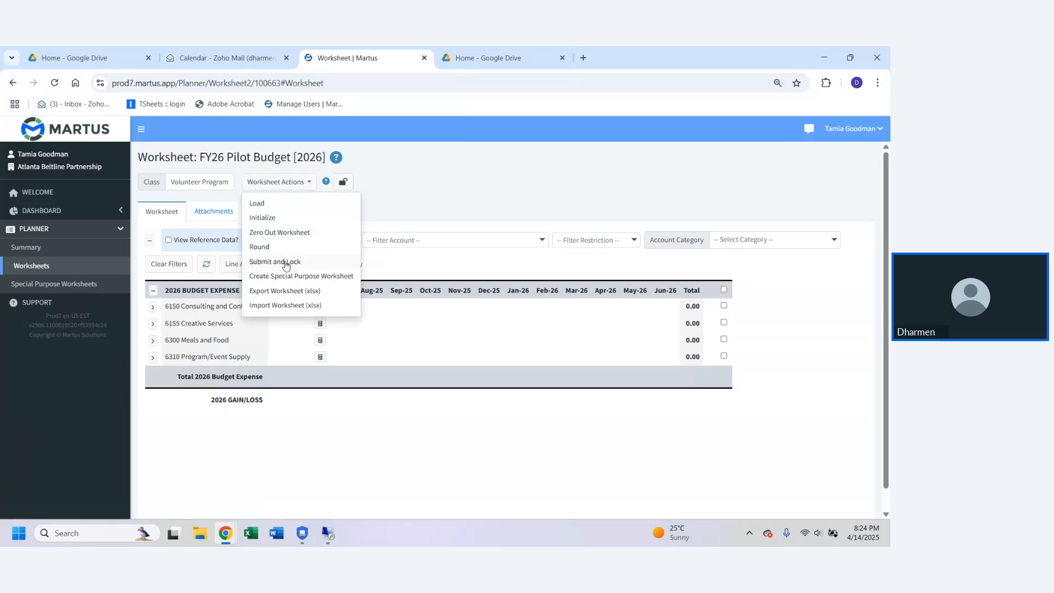
{"action": "left_click", "coordinate": [591, 241]}
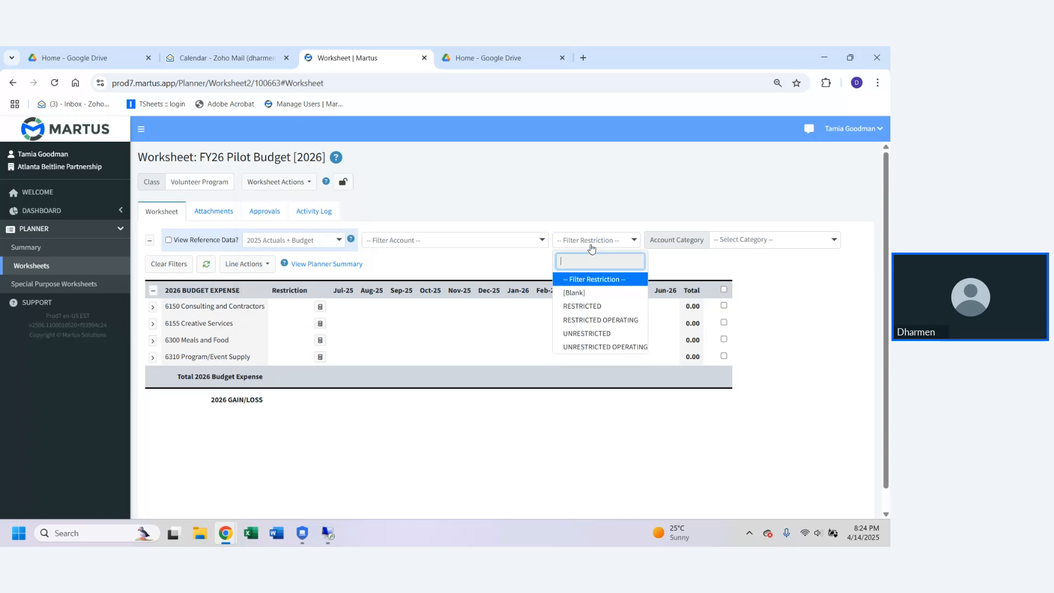
{"action": "left_click", "coordinate": [429, 185]}
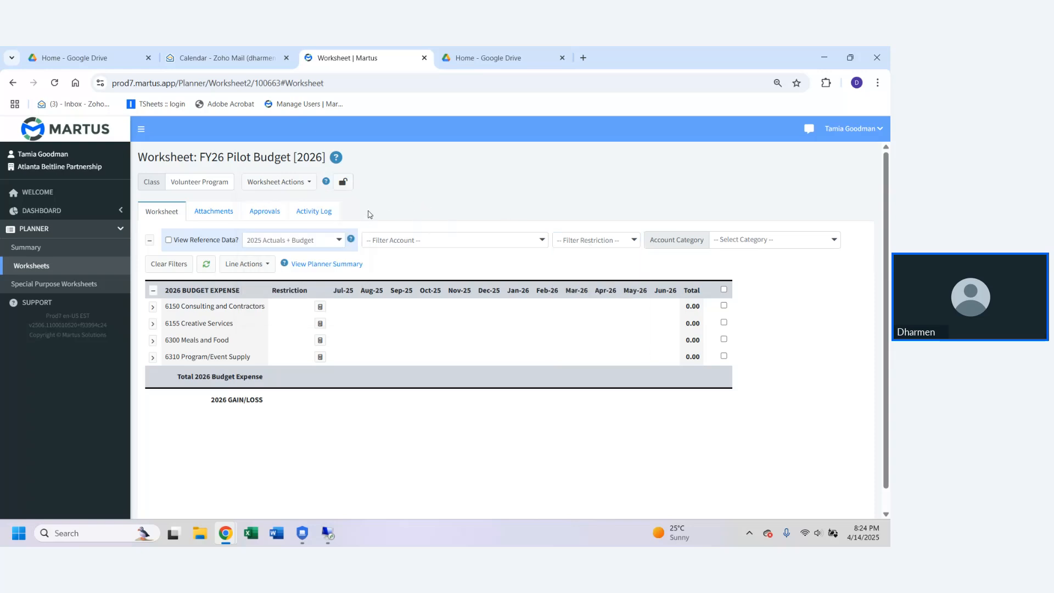